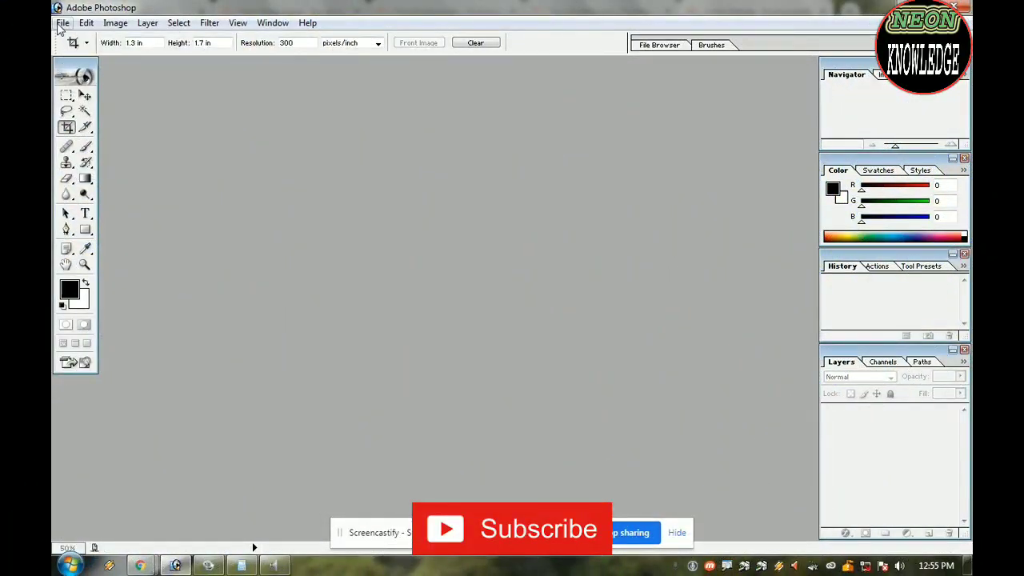
# Browse the documents folder and open the portrait photo IMG-20190327-WA0011.jpg.
pyautogui.click(63, 22)
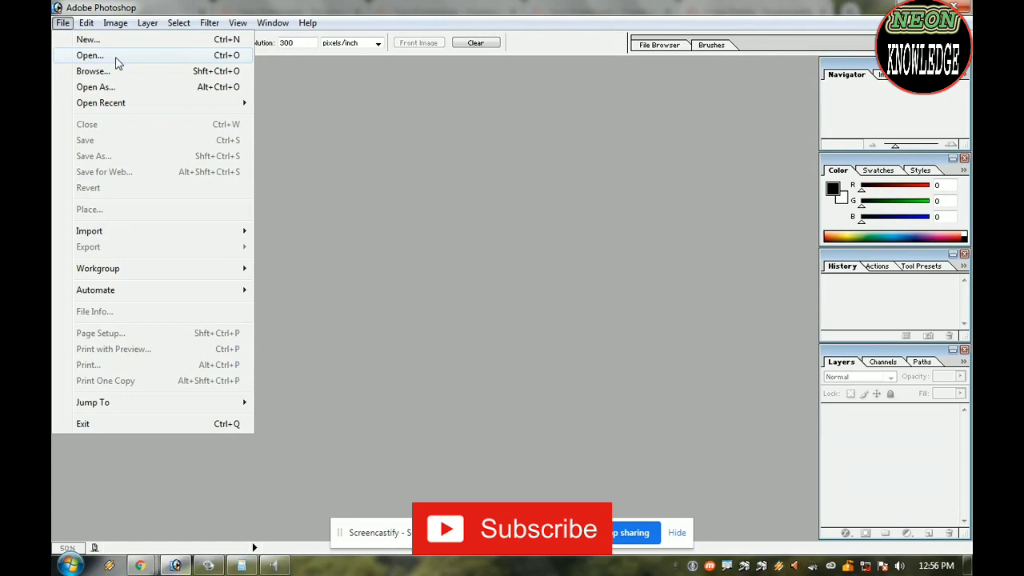
pyautogui.click(116, 59)
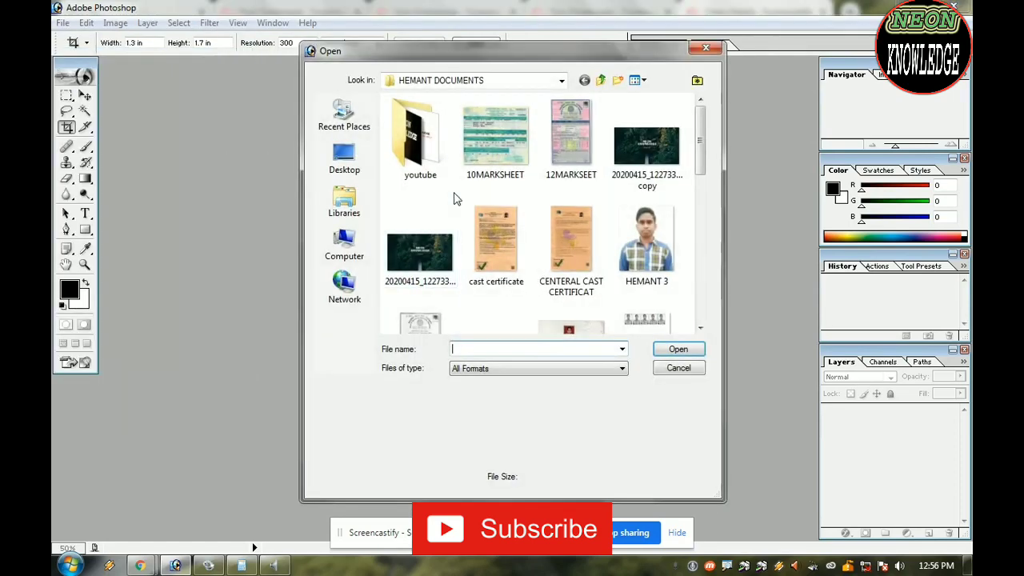
pyautogui.moveTo(700, 135)
pyautogui.mouseDown()
pyautogui.moveTo(716, 258)
pyautogui.moveTo(702, 251)
pyautogui.mouseUp()
pyautogui.click(552, 280)
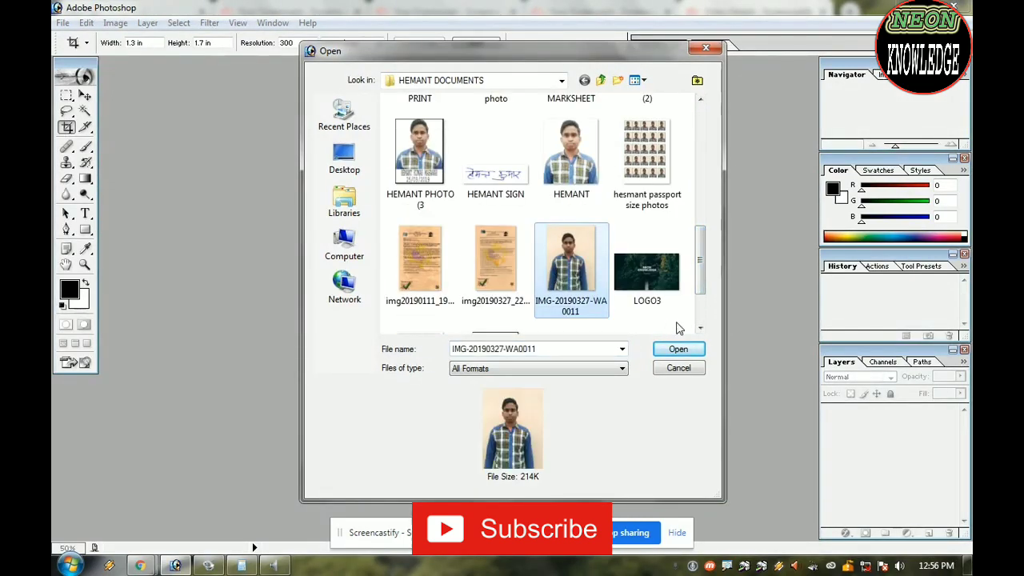
pyautogui.click(678, 349)
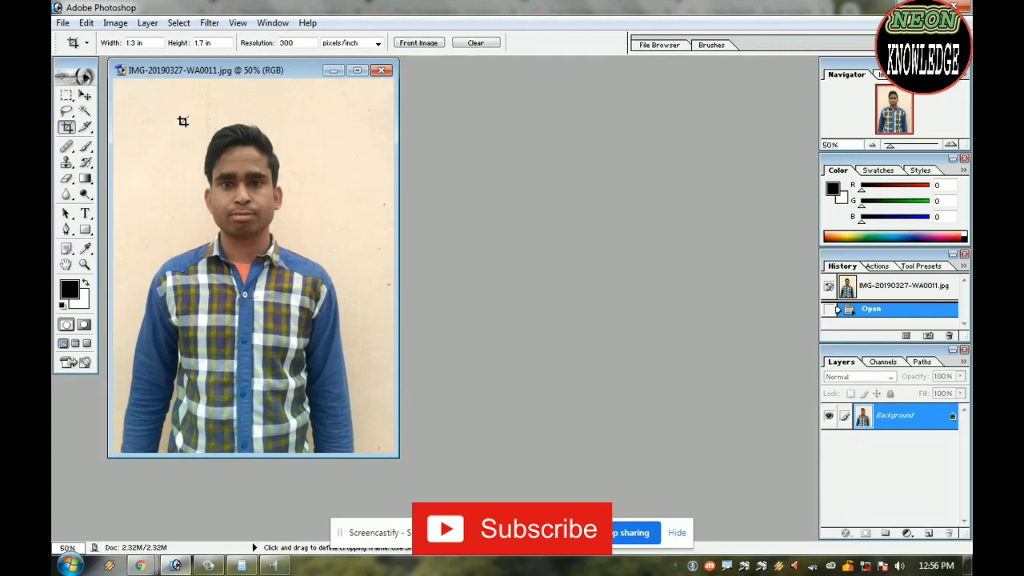
# Fit a 1.3 × 1.7 in, 300 ppi crop box around head, hair and shoulders, then apply it.
pyautogui.moveTo(174, 116); pyautogui.dragTo(337, 328)
pyautogui.moveTo(260, 297); pyautogui.dragTo(234, 276)
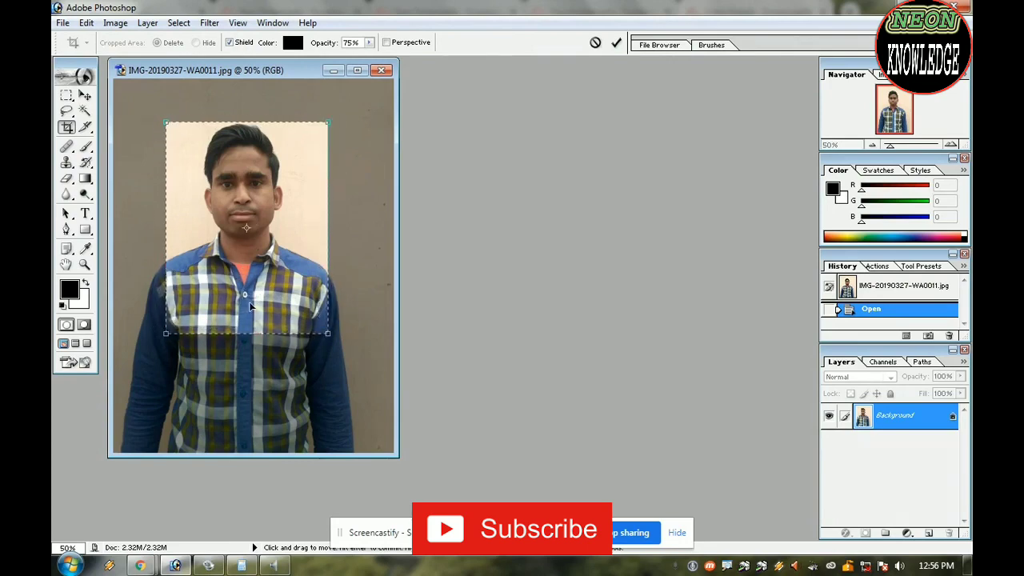
pyautogui.moveTo(297, 302); pyautogui.dragTo(295, 284)
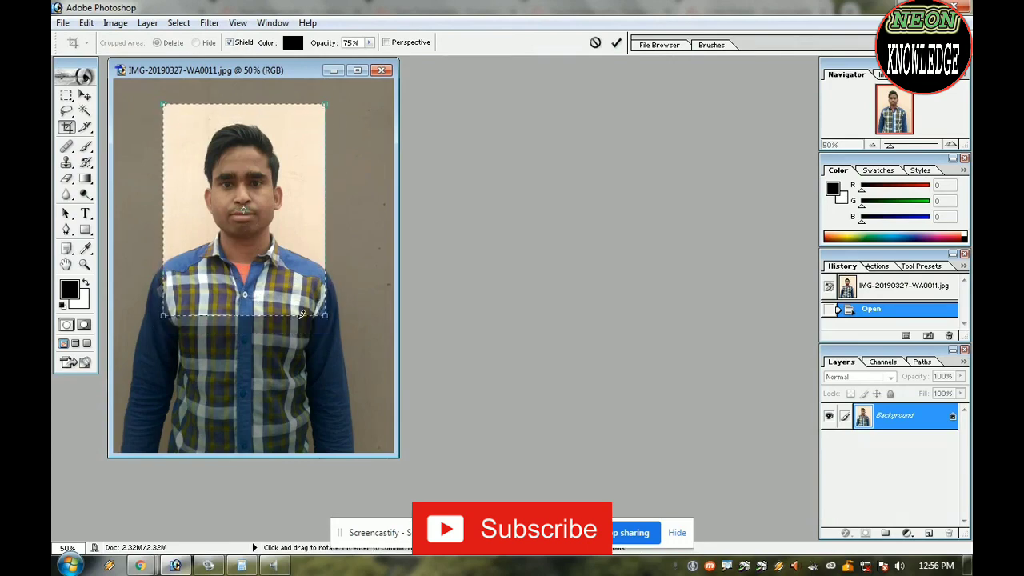
pyautogui.moveTo(325, 315); pyautogui.dragTo(337, 329)
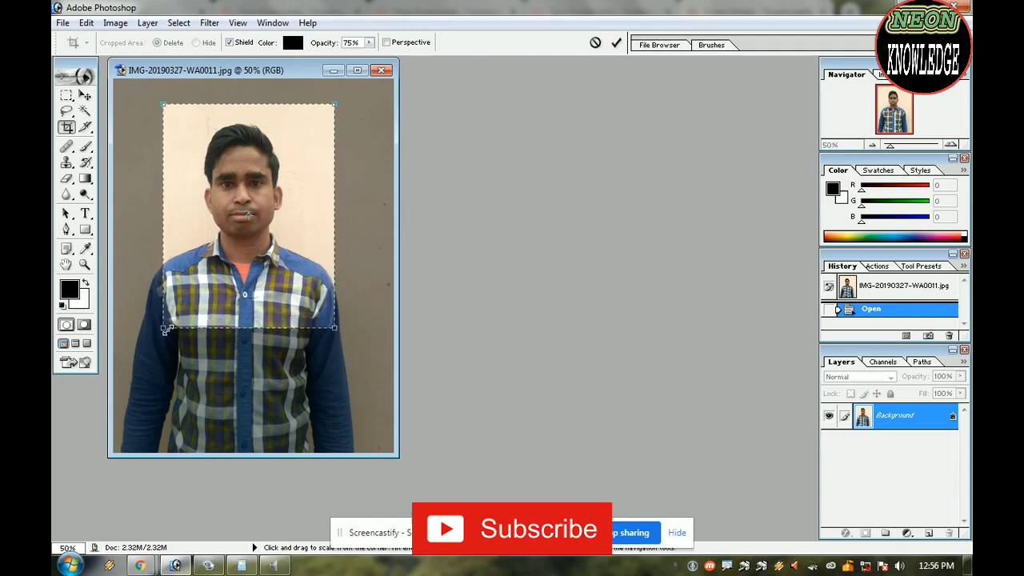
pyautogui.moveTo(165, 328); pyautogui.dragTo(152, 346)
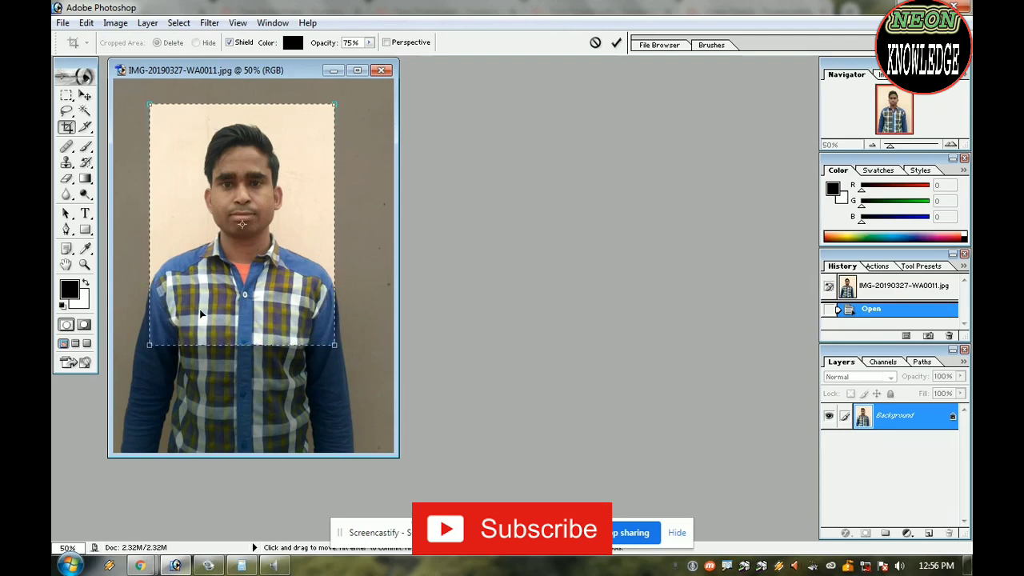
pyautogui.press('Return')
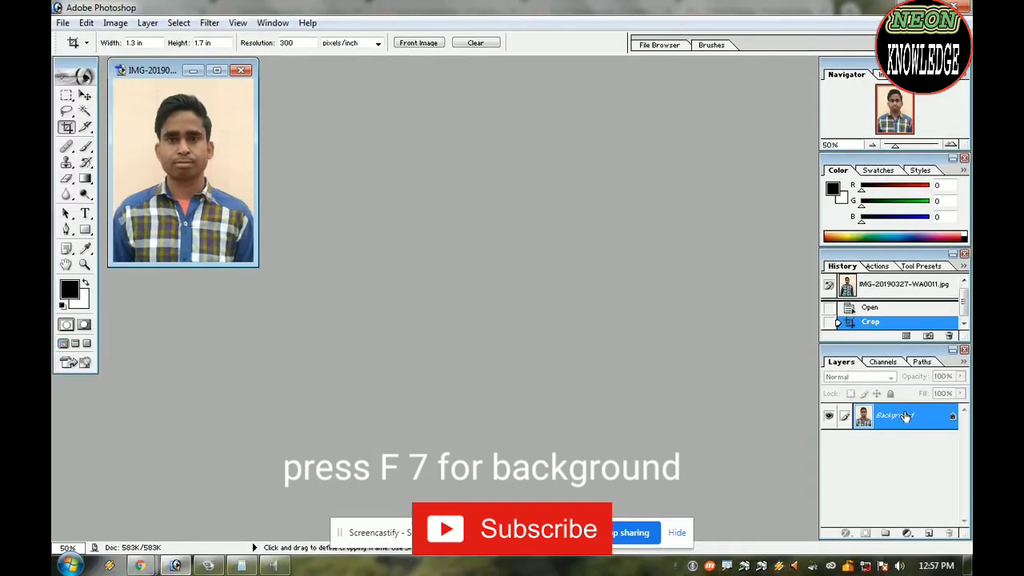
# Convert the Background to Layer 0 and stroke a 30 px black centre border around the photo.
pyautogui.doubleClick(905, 416)
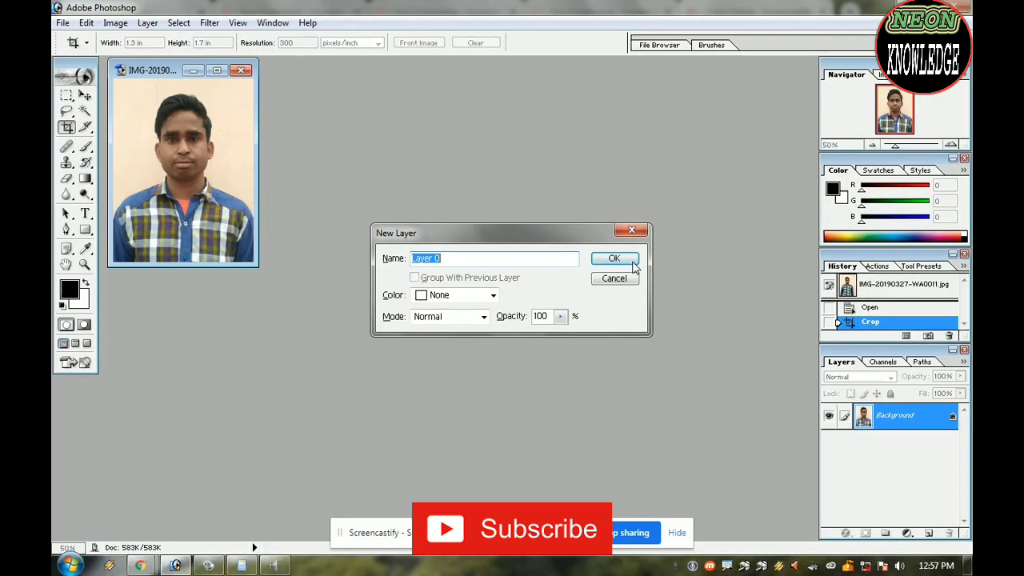
pyautogui.click(618, 258)
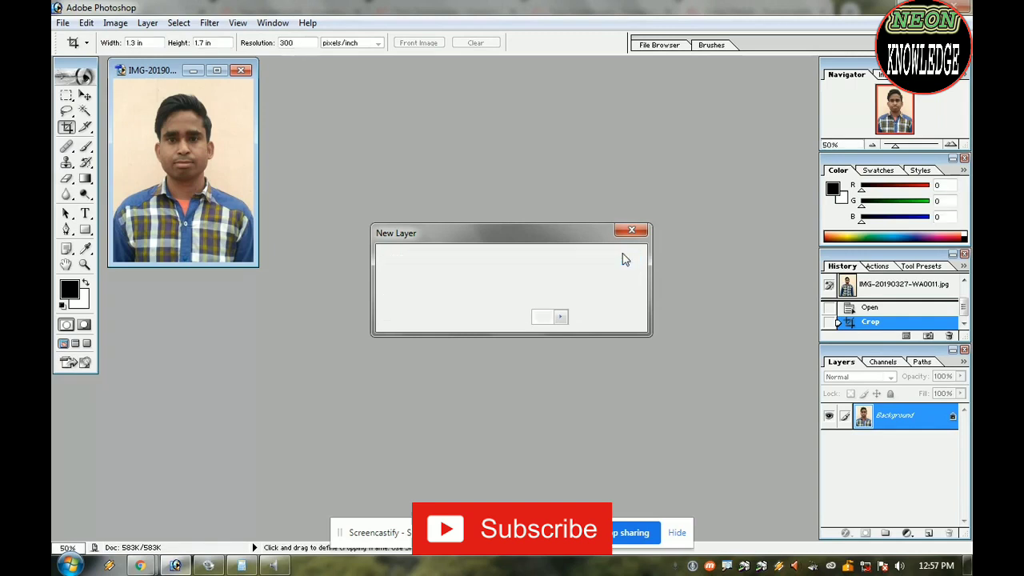
pyautogui.click(85, 24)
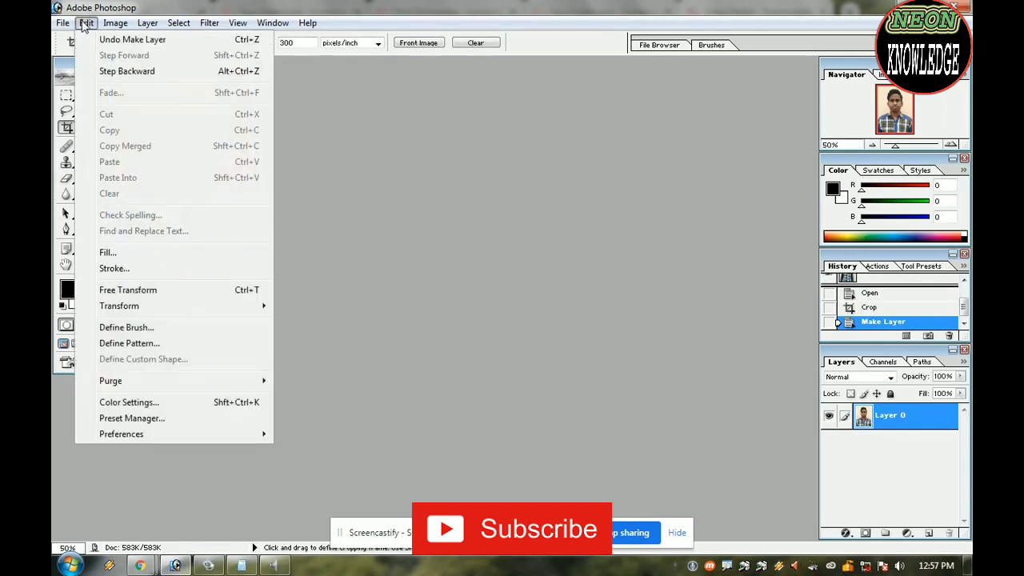
pyautogui.click(132, 273)
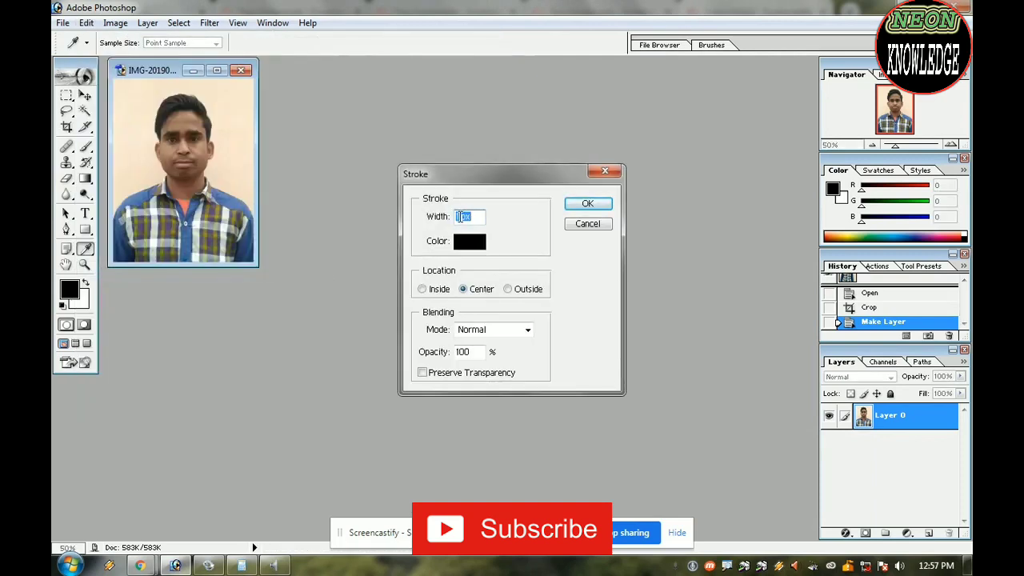
pyautogui.click(460, 216)
pyautogui.write('0')
pyautogui.click(587, 205)
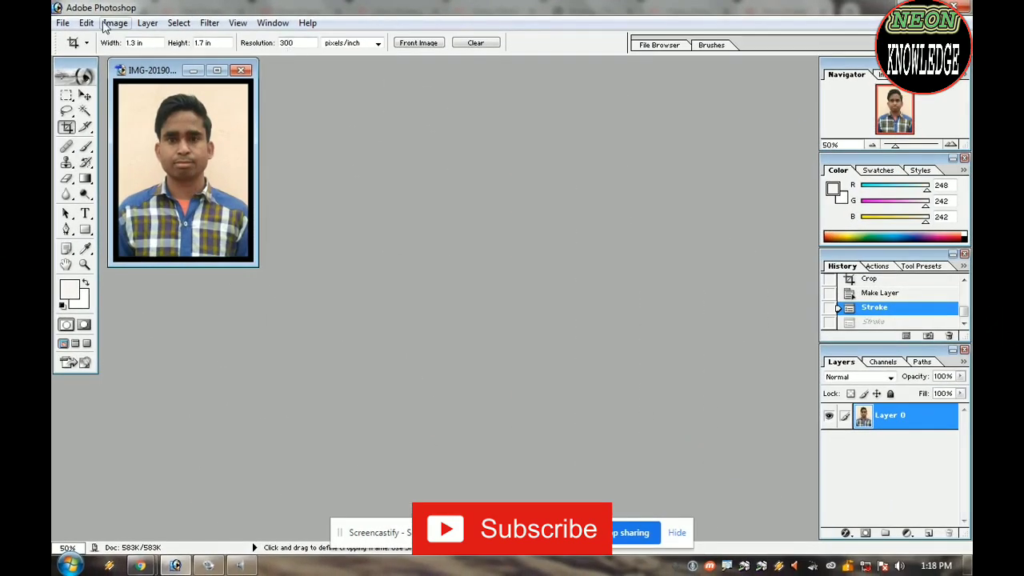
# Apply a second 25 px stroke in the light foreground colour over the black border.
pyautogui.click(87, 23)
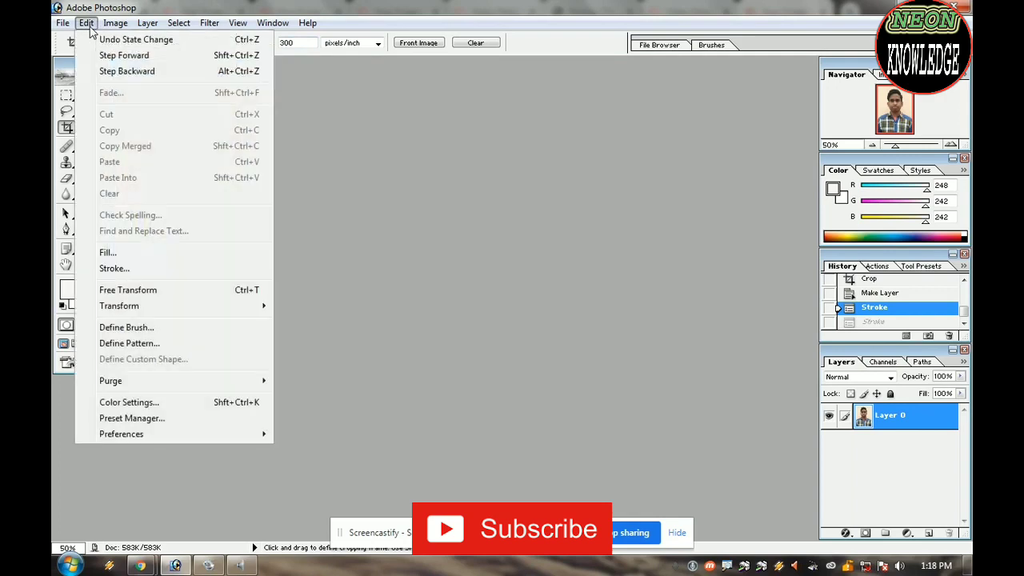
pyautogui.click(124, 268)
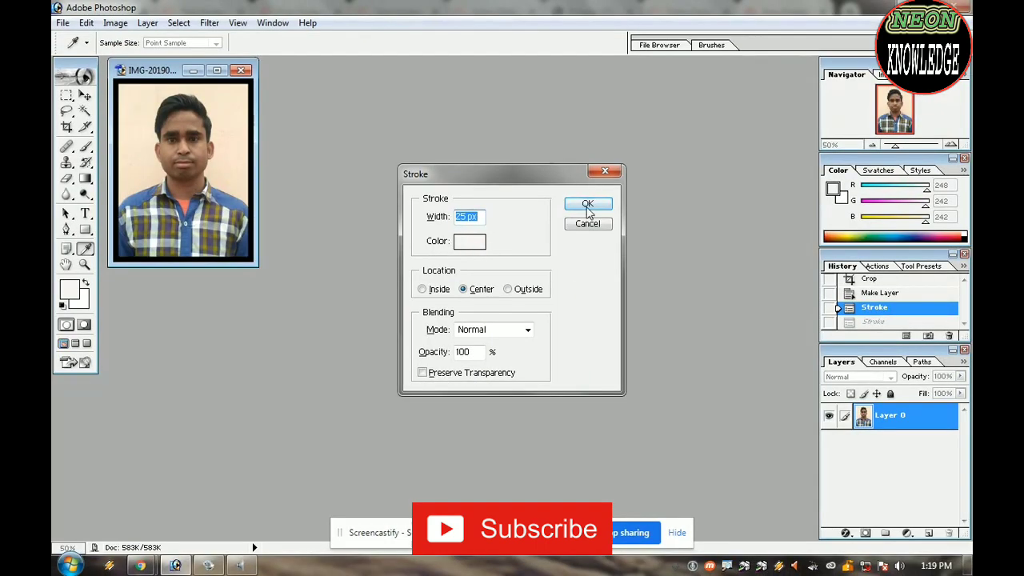
pyautogui.click(588, 205)
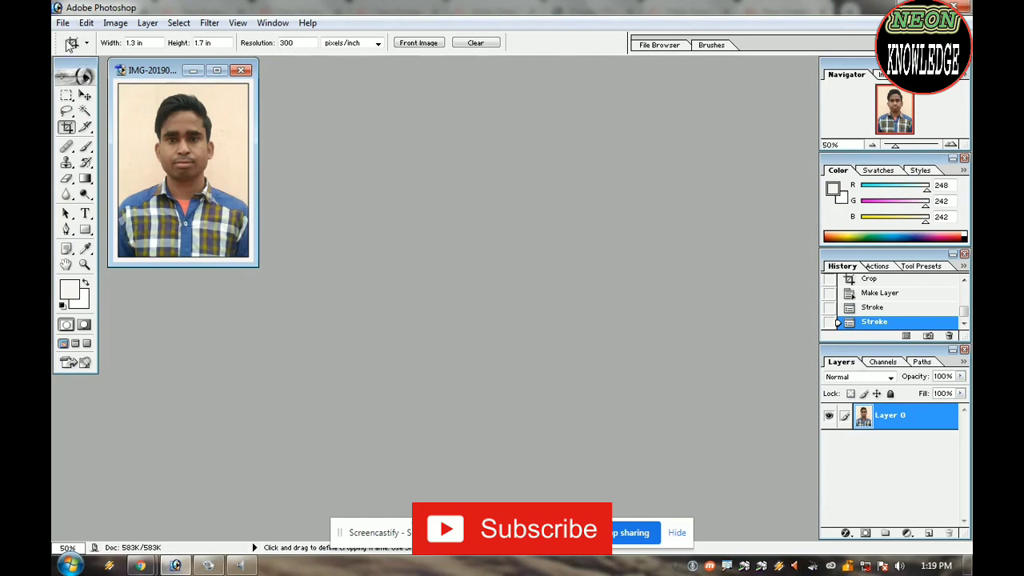
# Define the bordered photo as a pattern, keeping the default name IMG-20190327-WA0011.jpg.
pyautogui.click(86, 24)
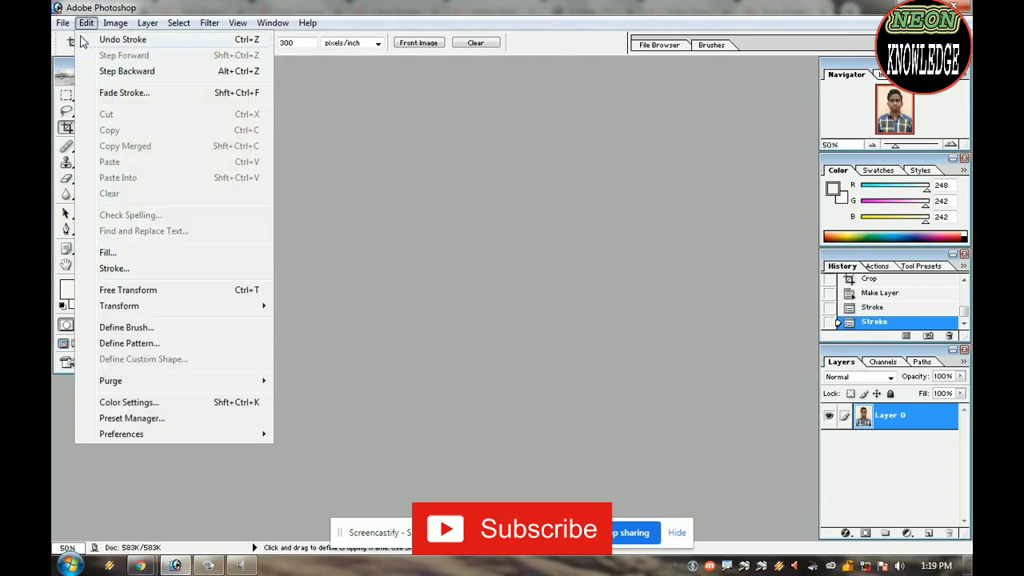
pyautogui.click(148, 345)
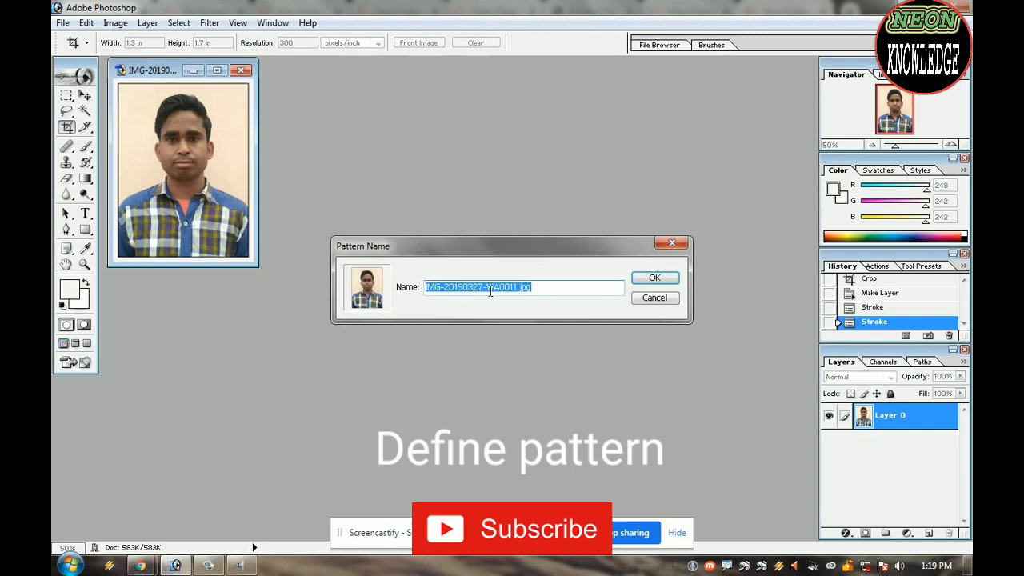
pyautogui.click(654, 279)
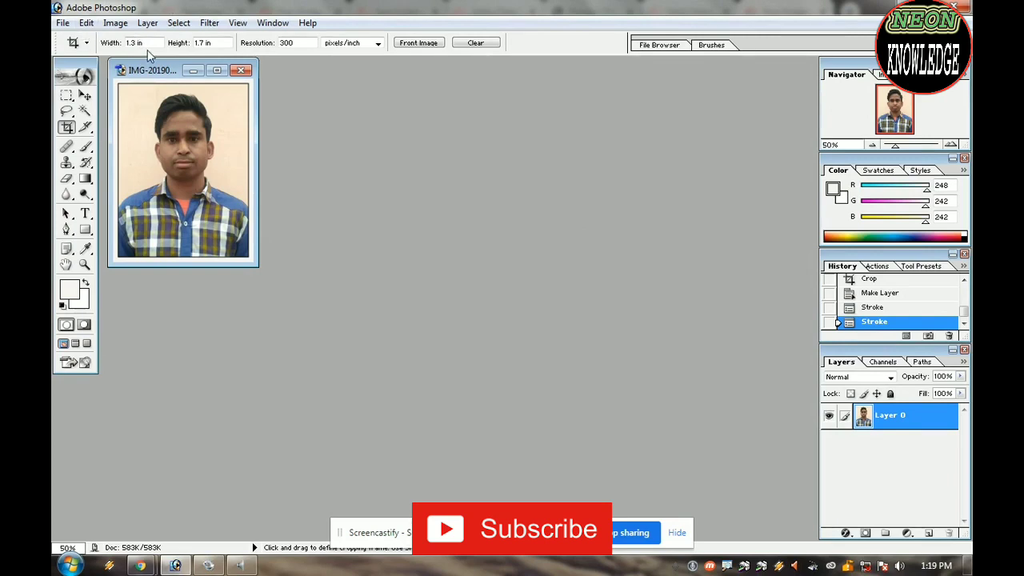
# Start a new document with a custom size preset.
pyautogui.hotkey('ctrl', 'n')
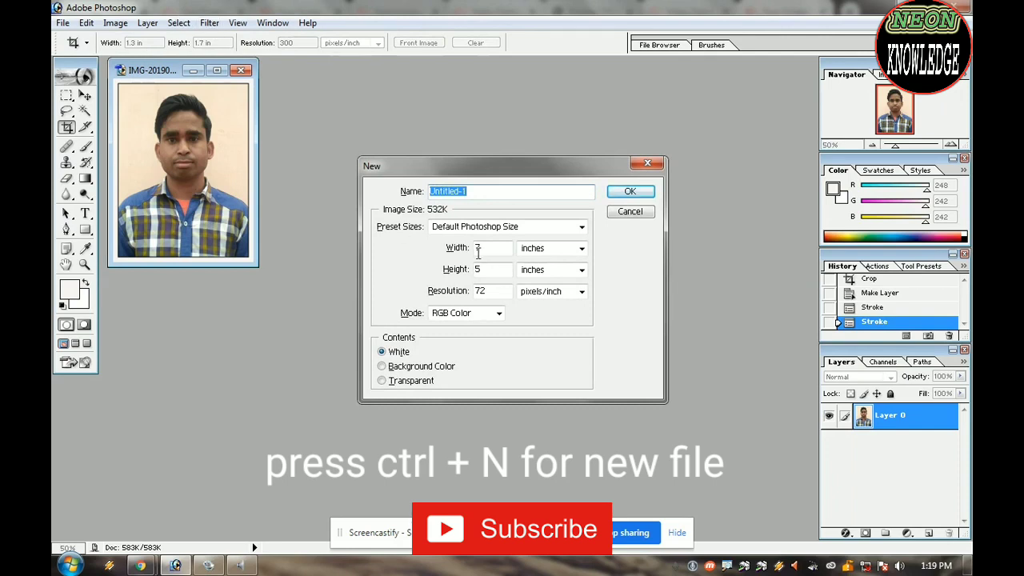
pyautogui.click(583, 227)
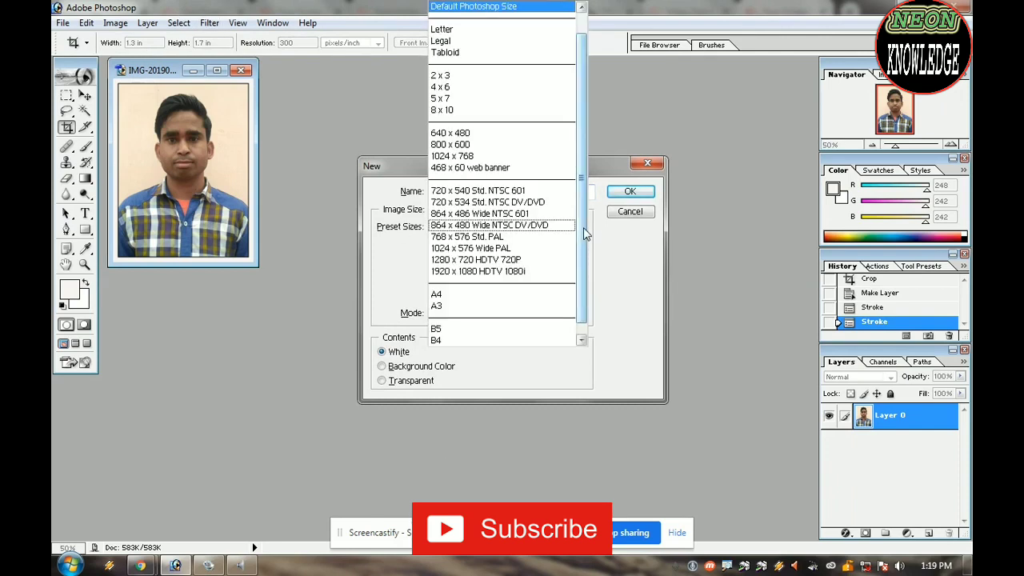
pyautogui.scroll(1, 499, 71)
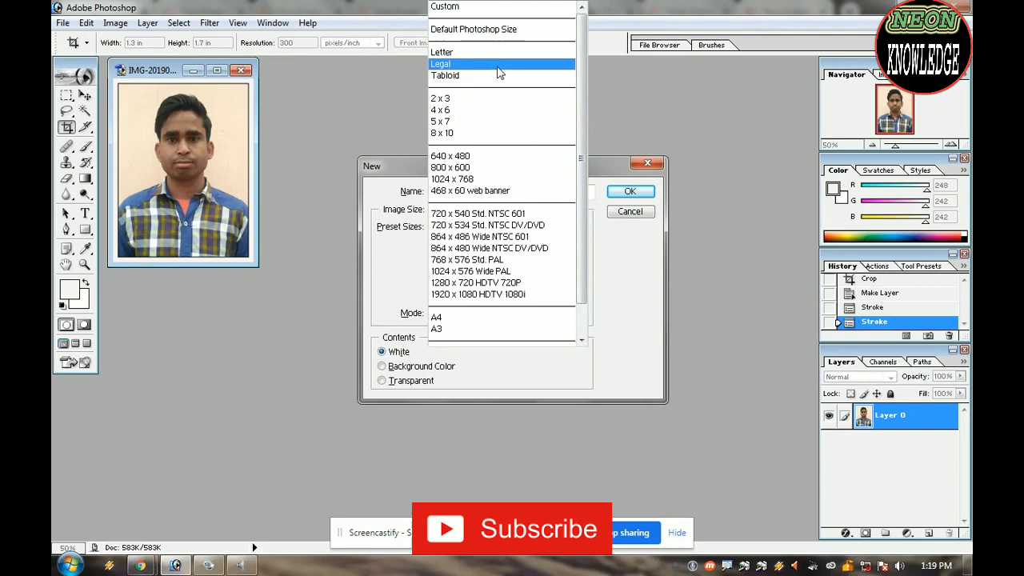
pyautogui.click(493, 7)
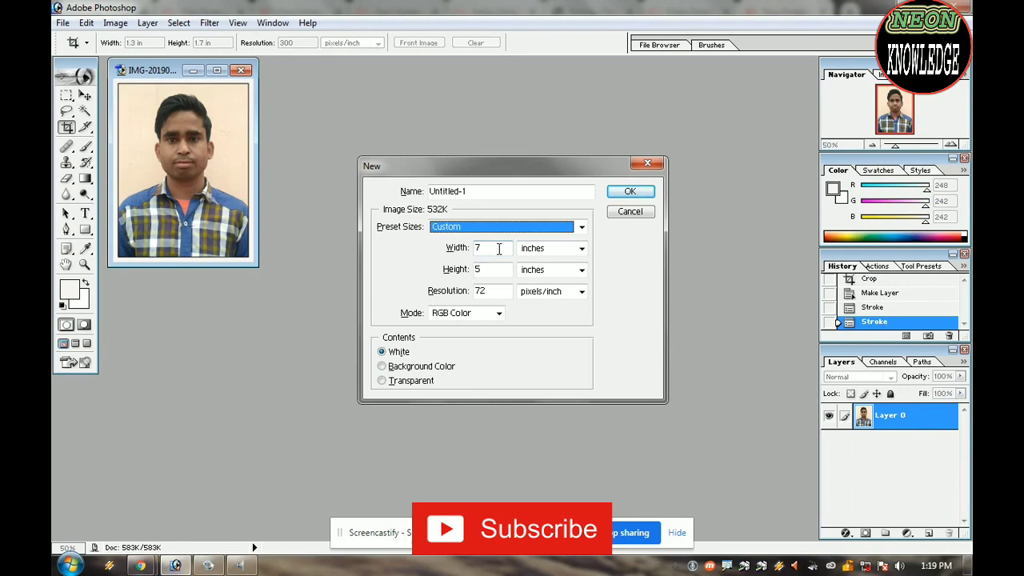
# Work out 1.3 × 8 = 10.4 in Calculator and set the width to 10.4 inches.
pyautogui.click(70, 565)
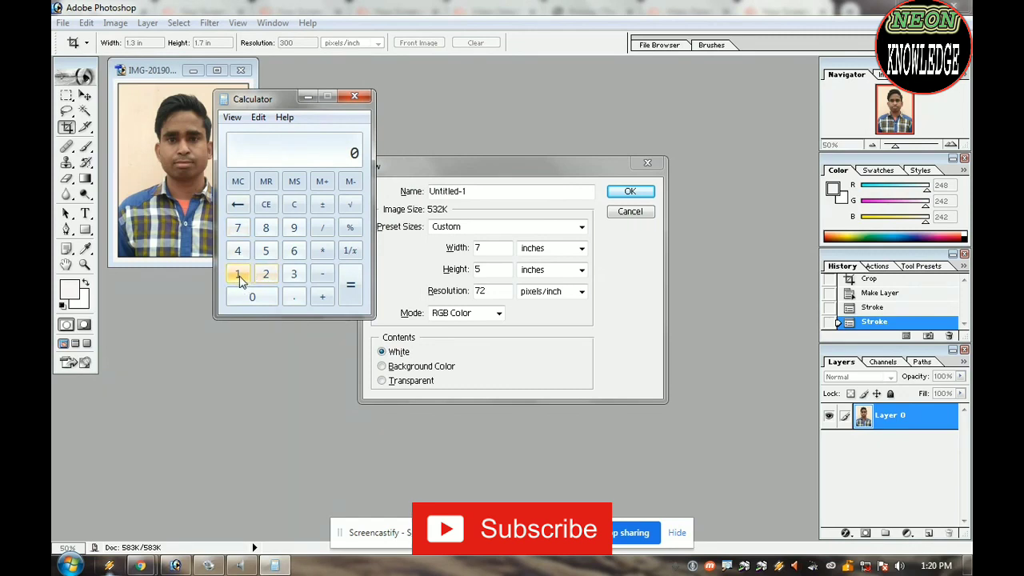
pyautogui.click(240, 280)
pyautogui.click(295, 298)
pyautogui.click(293, 276)
pyautogui.click(322, 251)
pyautogui.click(265, 232)
pyautogui.click(350, 288)
pyautogui.doubleClick(490, 246)
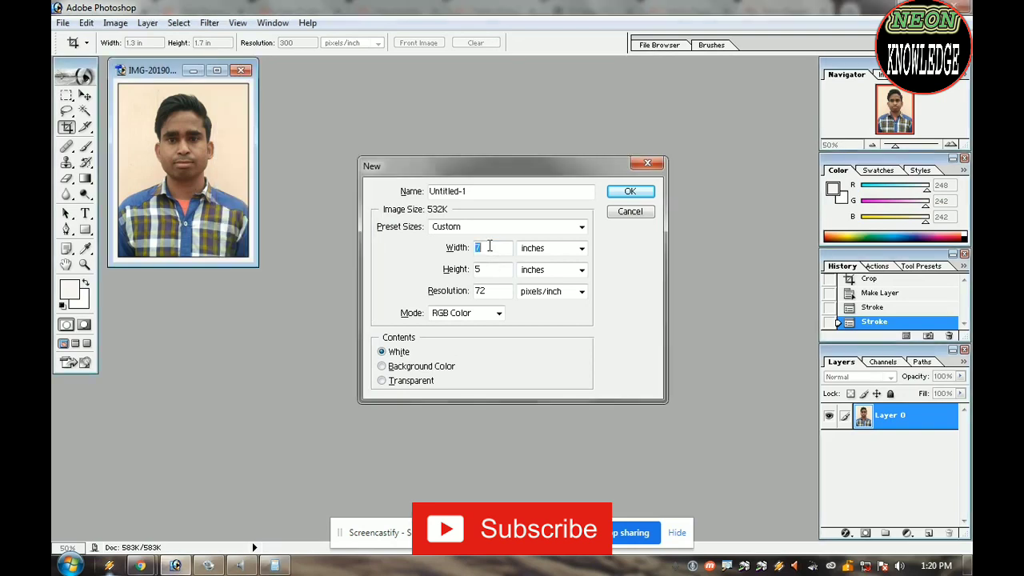
pyautogui.write('10.4')
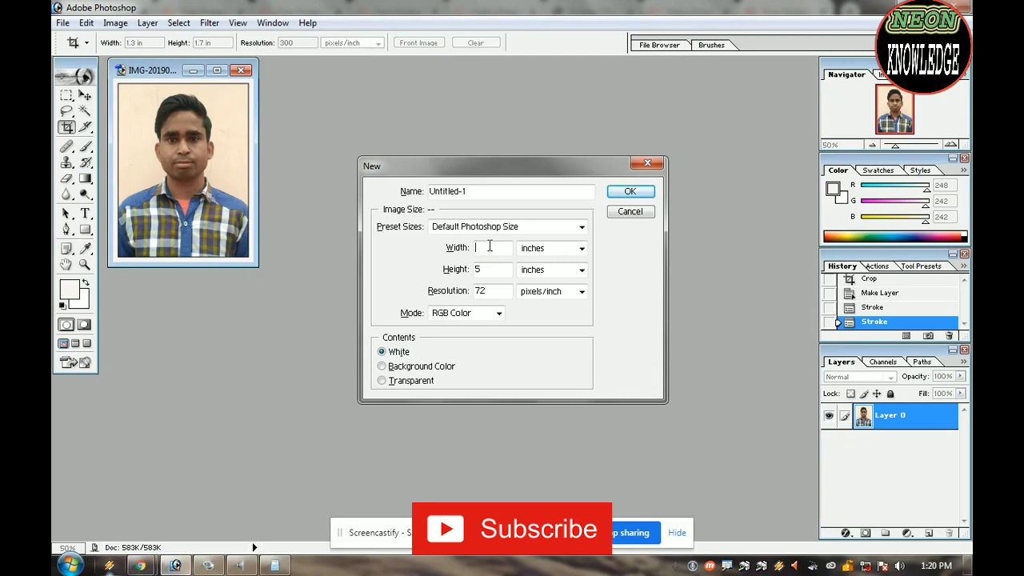
pyautogui.click(494, 268)
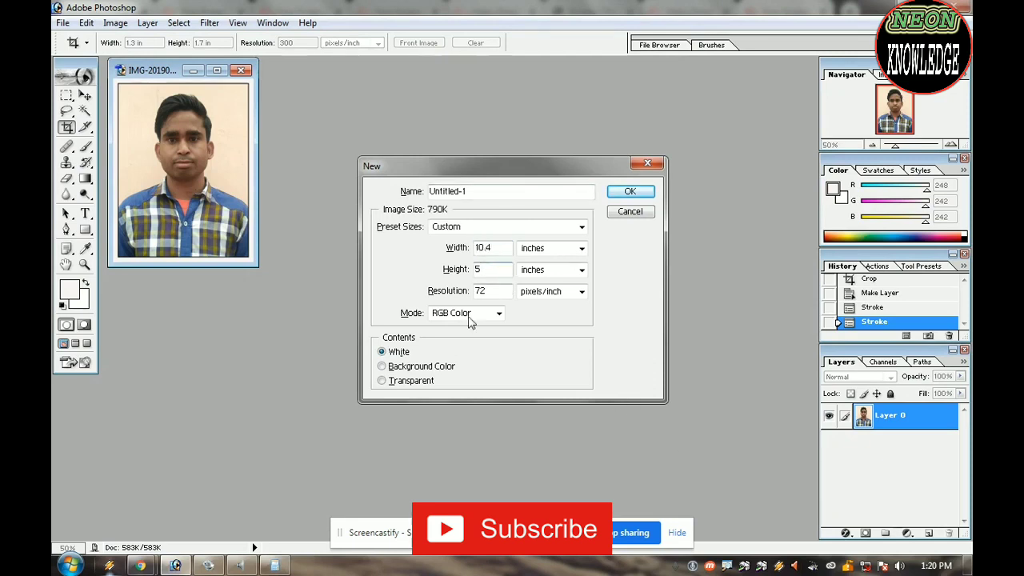
# Work out 1.7 × 4 = 6.8 in Calculator and set the height to 6.8 inches.
pyautogui.click(176, 565)
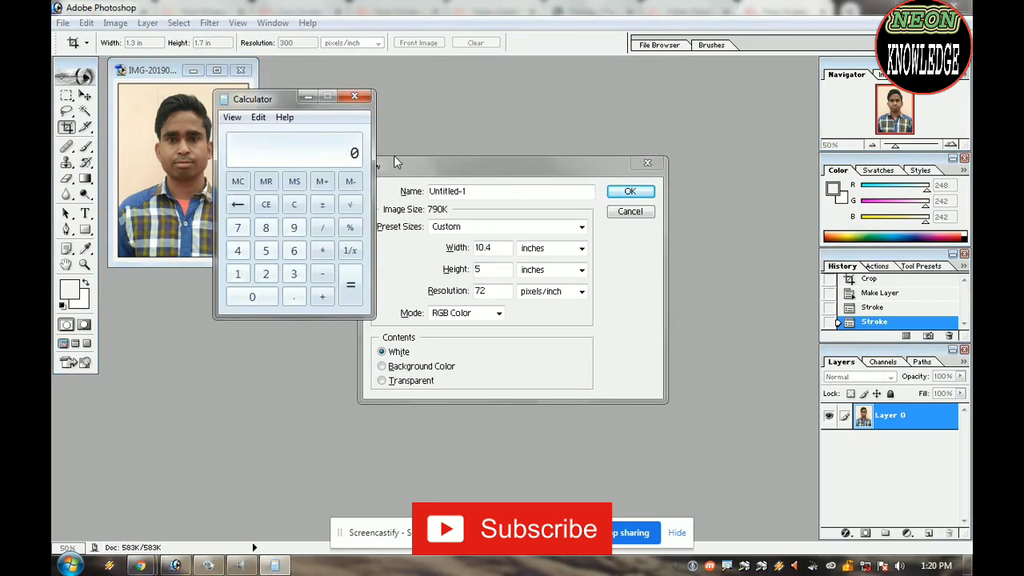
pyautogui.write('1.')
pyautogui.write('7')
pyautogui.click(321, 251)
pyautogui.write('4')
pyautogui.click(349, 285)
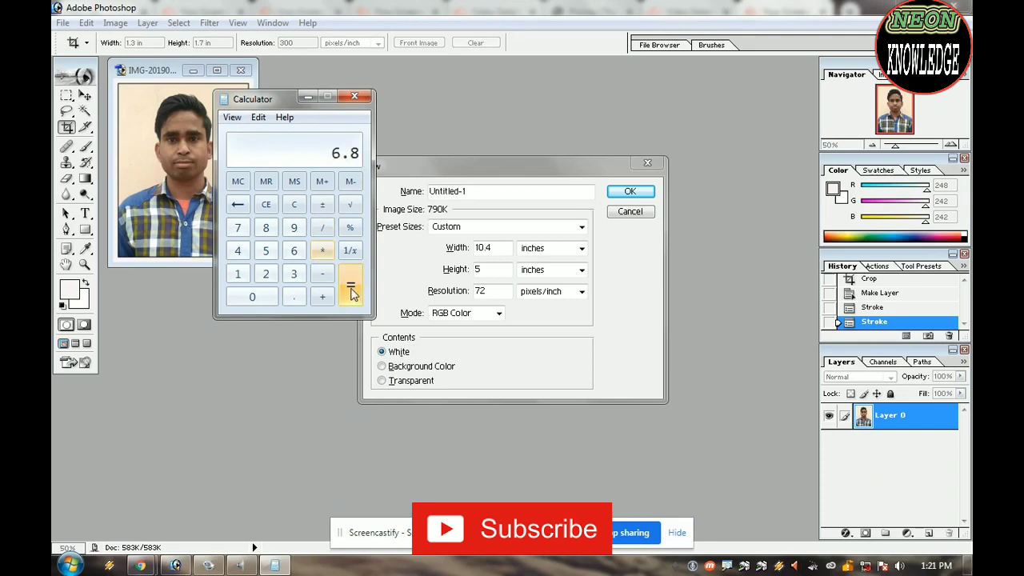
pyautogui.doubleClick(491, 270)
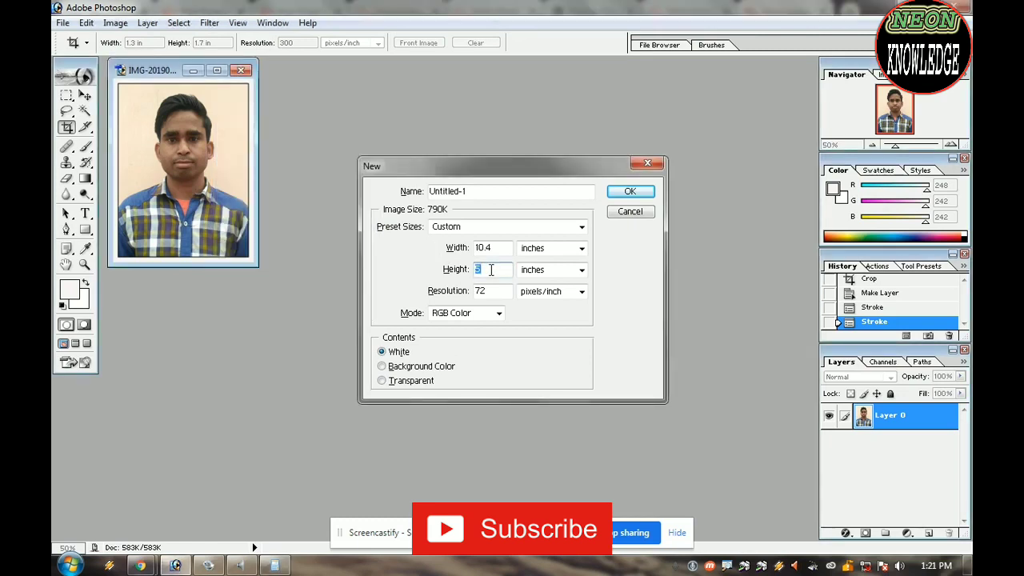
pyautogui.press('BackSpace')
pyautogui.write('6.8')
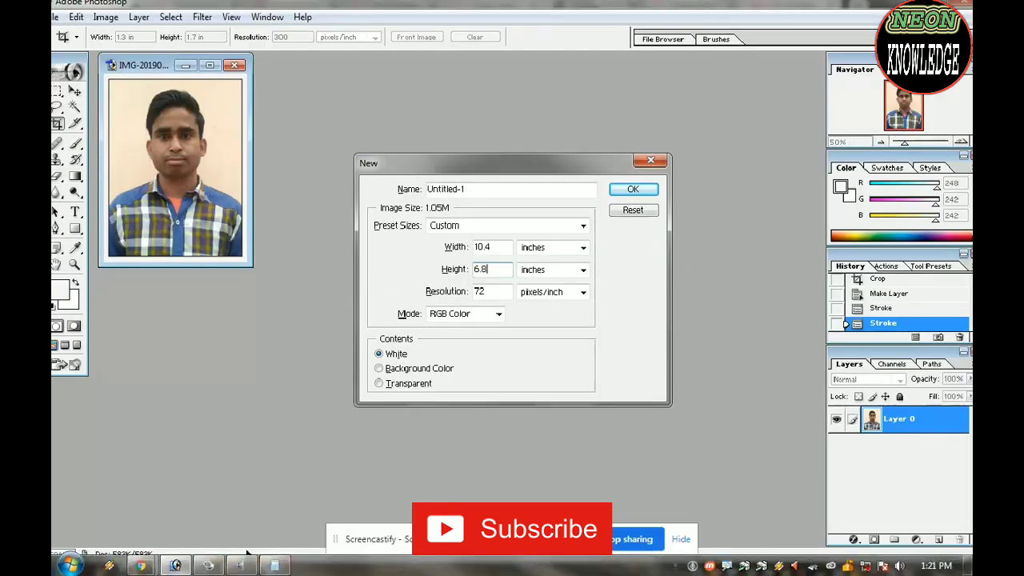
pyautogui.doubleClick(492, 269)
# Set the resolution to 300 pixels/inch and create the Untitled-1 document.
pyautogui.doubleClick(485, 291)
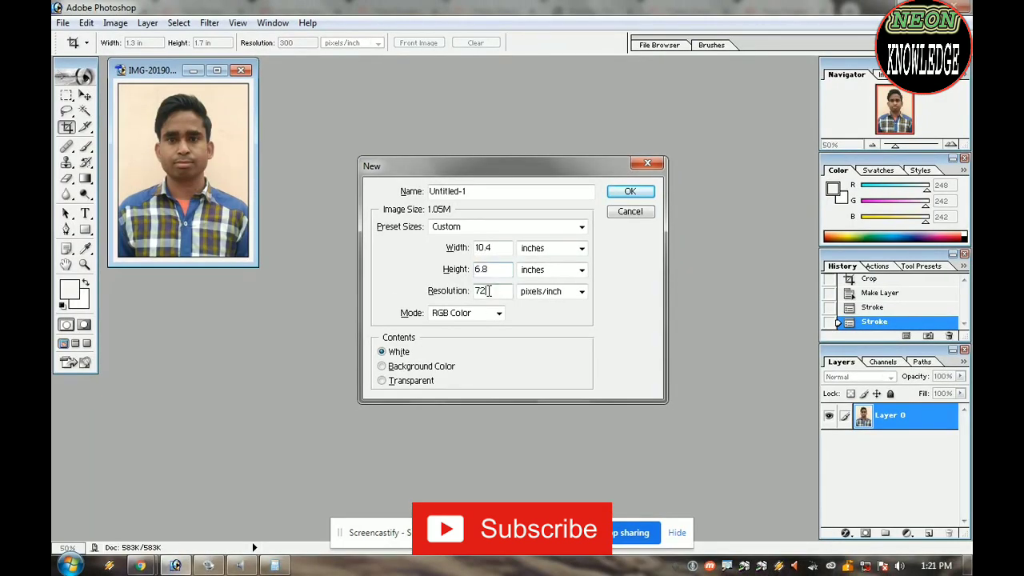
pyautogui.write('300')
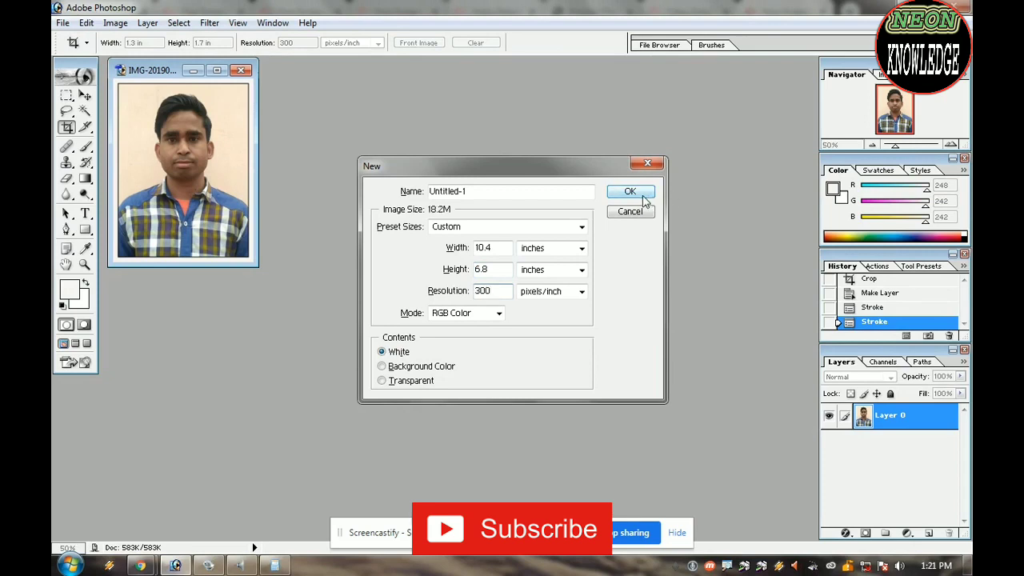
pyautogui.click(644, 193)
pyautogui.moveTo(435, 117); pyautogui.dragTo(414, 104)
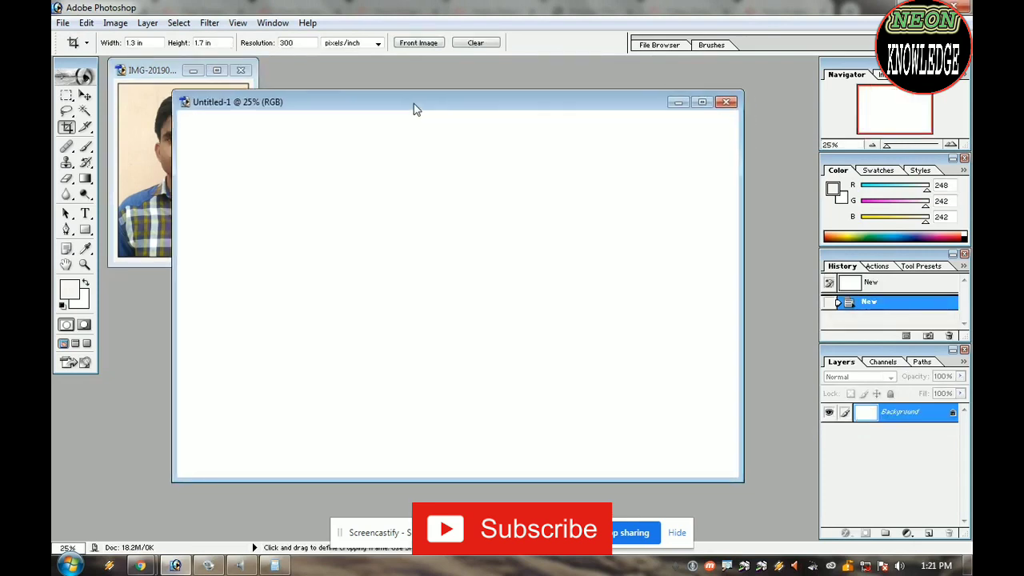
# Fill Untitled-1 with the passport photo custom pattern, tiling 32 photos in 4 rows of 8.
pyautogui.click(86, 23)
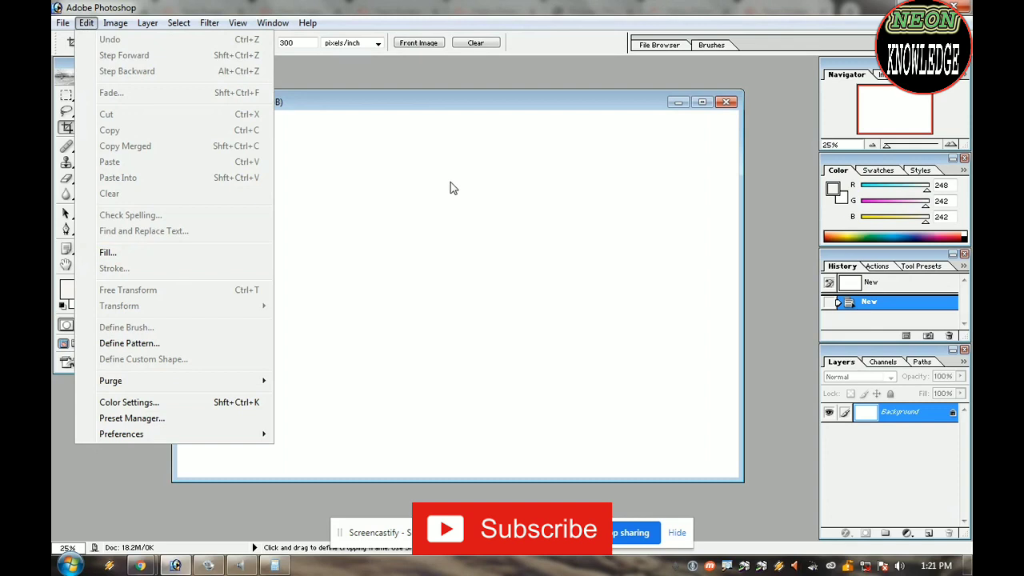
pyautogui.click(150, 253)
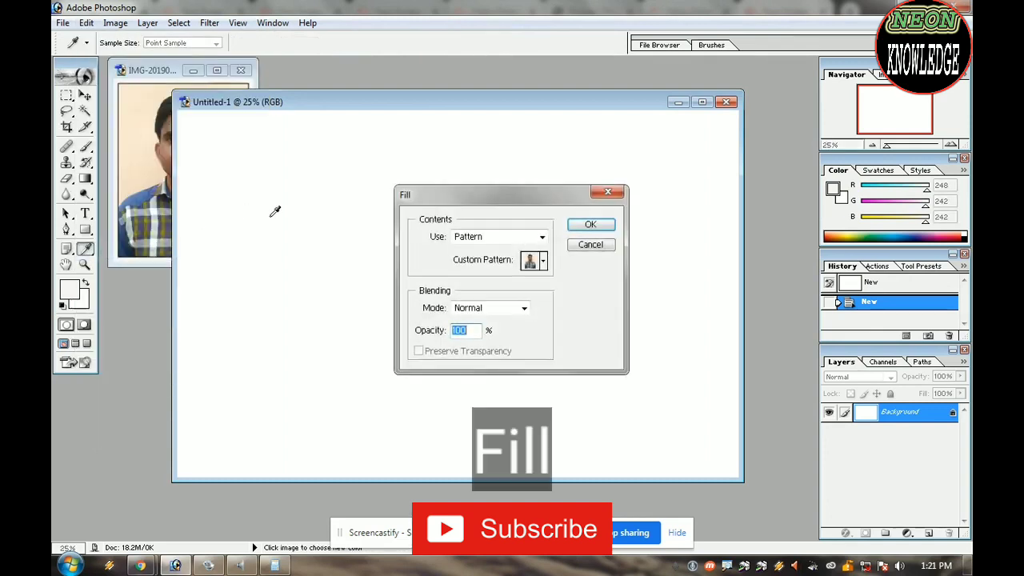
pyautogui.click(543, 262)
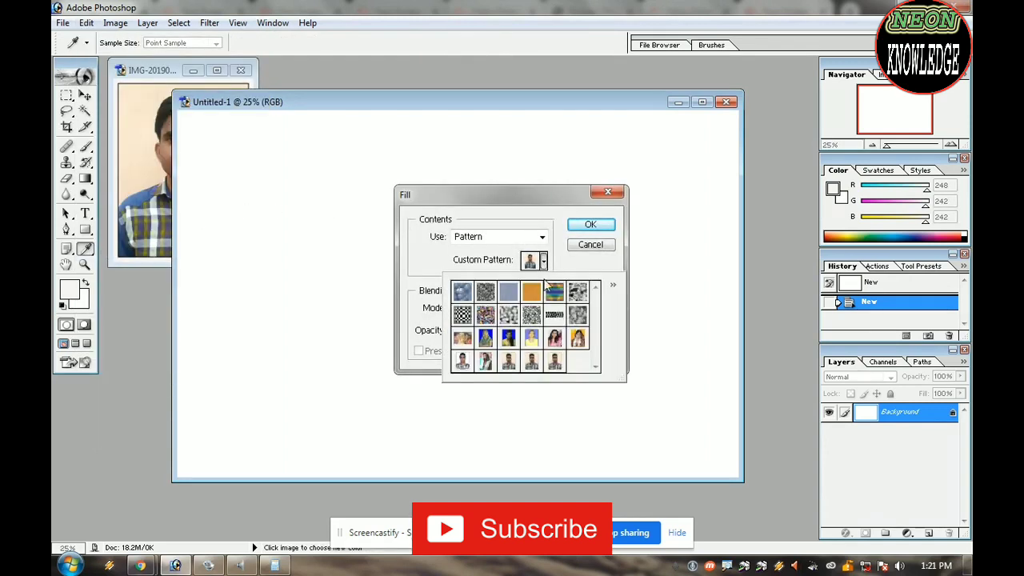
pyautogui.click(555, 365)
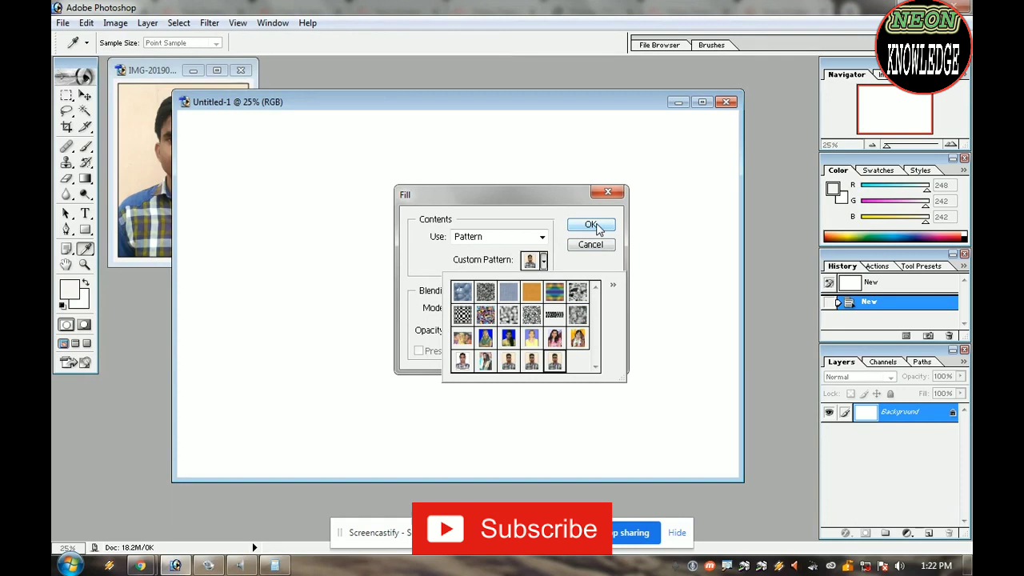
pyautogui.click(542, 237)
pyautogui.click(541, 237)
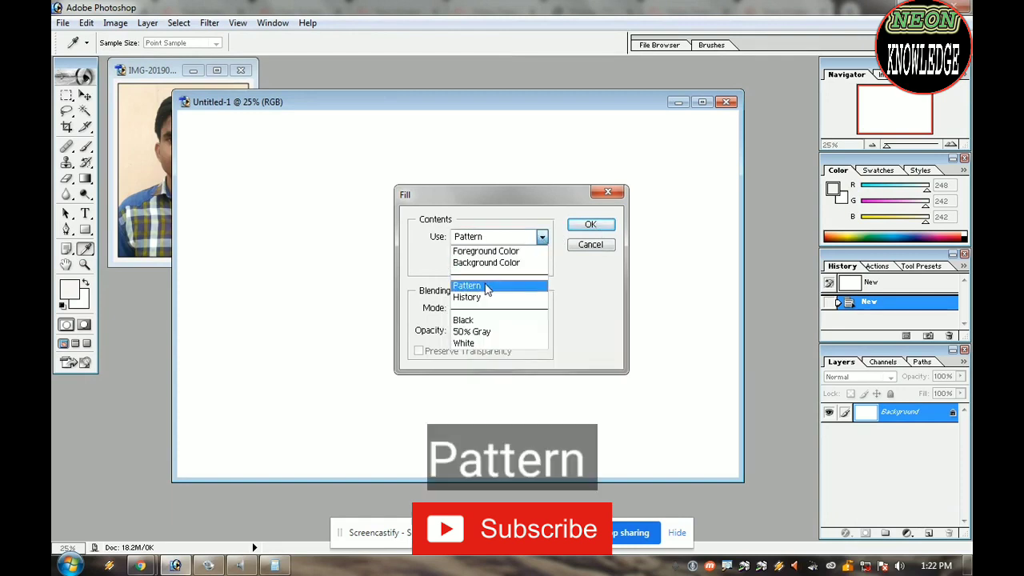
pyautogui.click(604, 227)
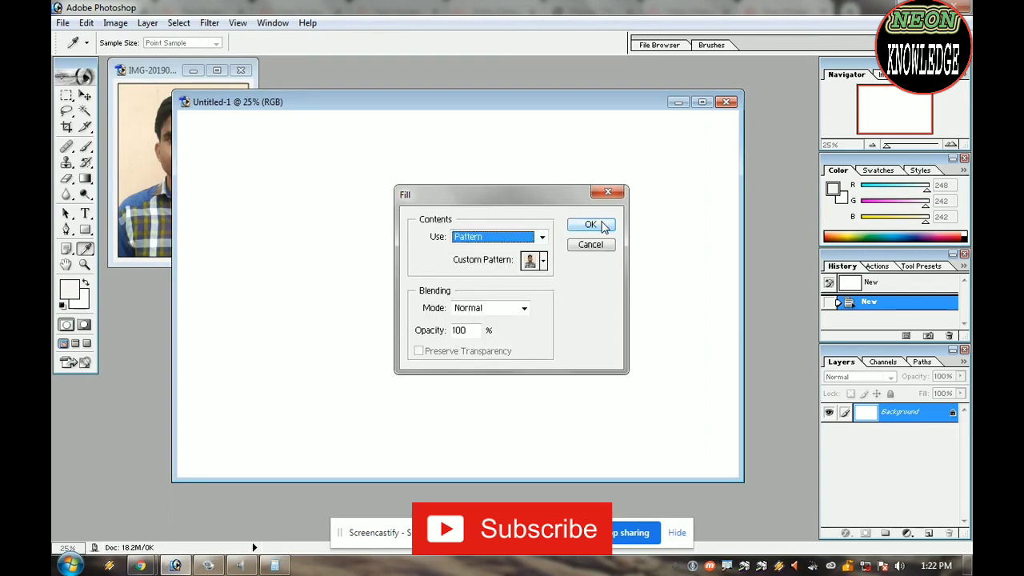
pyautogui.click(593, 228)
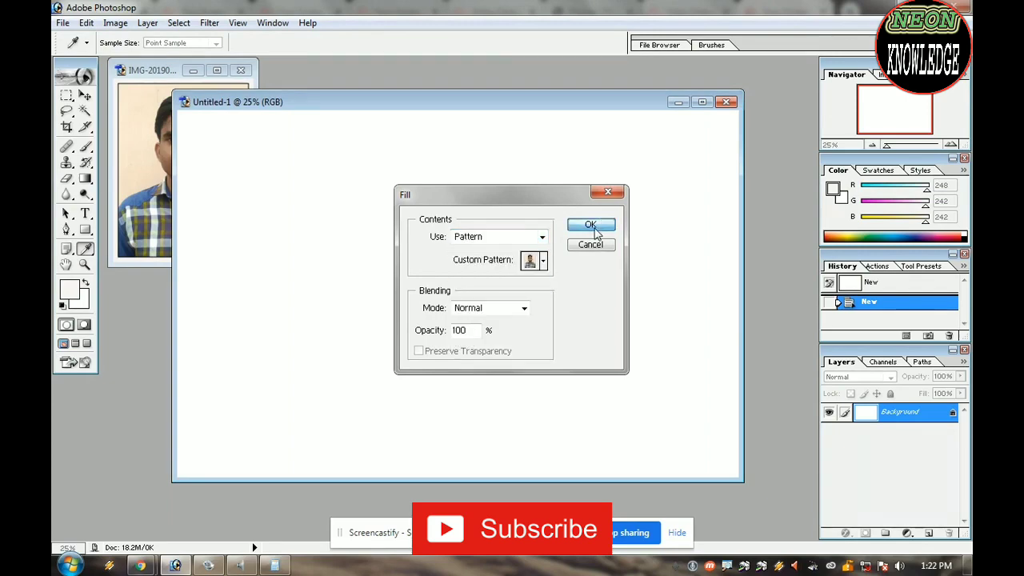
pyautogui.press('c')
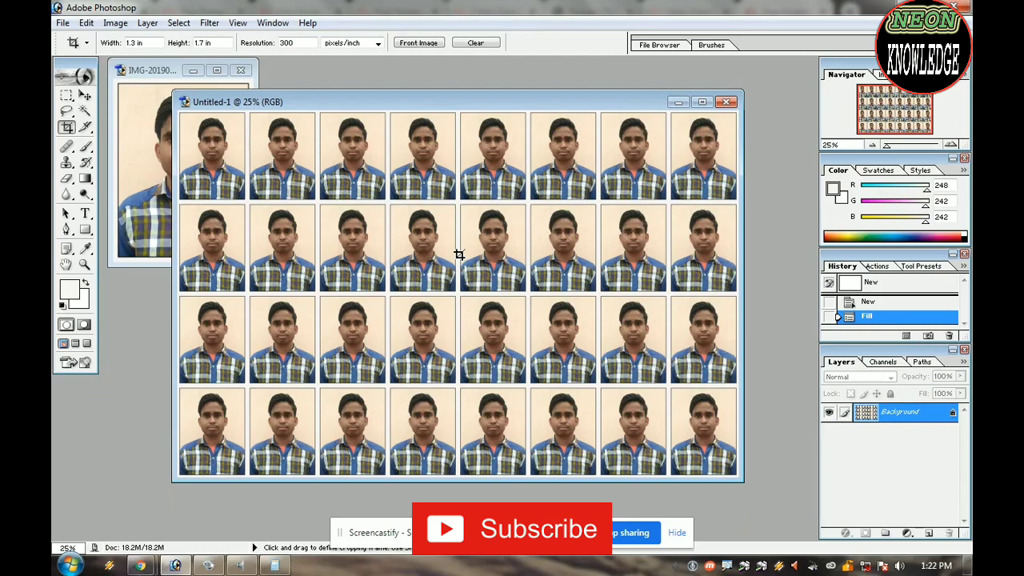
# Set the print page to landscape and scale the sheet preview to 105.08%.
pyautogui.press('ctrl')
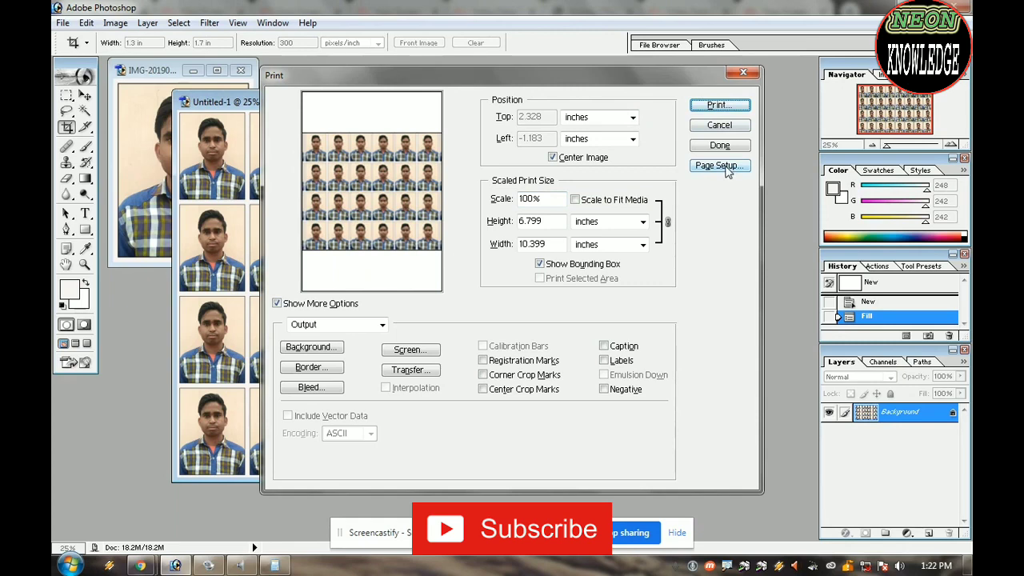
pyautogui.click(727, 172)
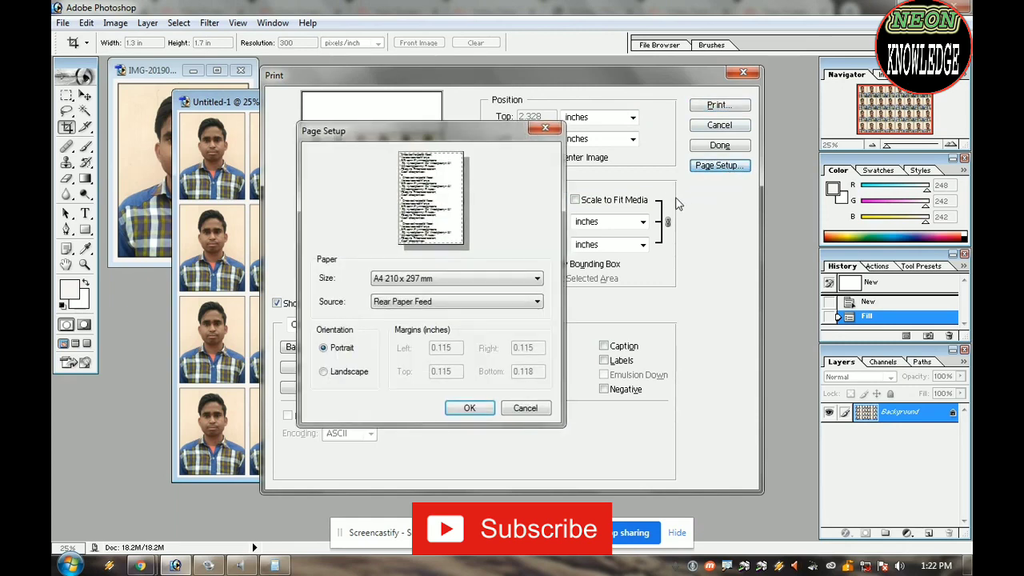
pyautogui.click(324, 373)
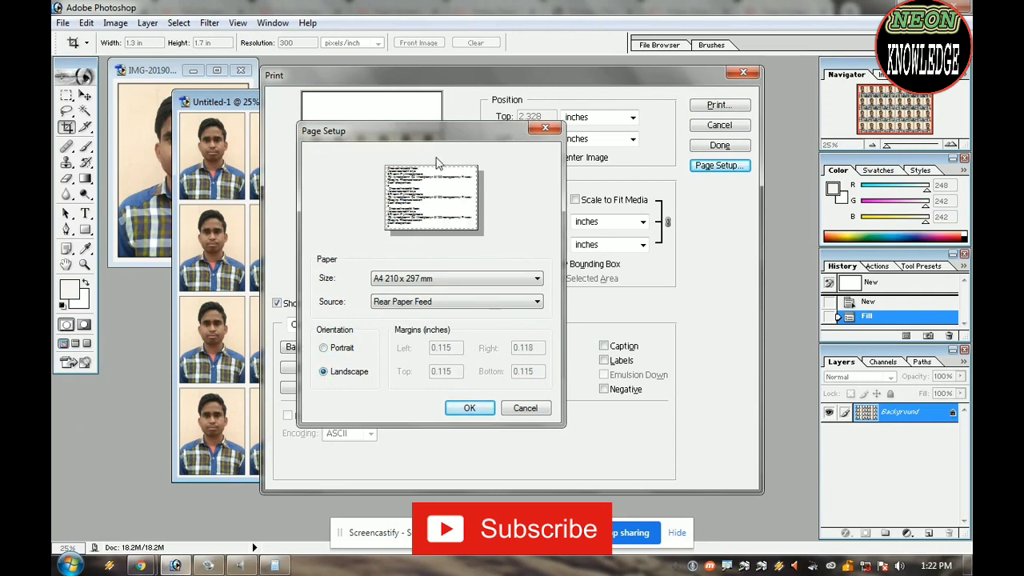
pyautogui.click(470, 408)
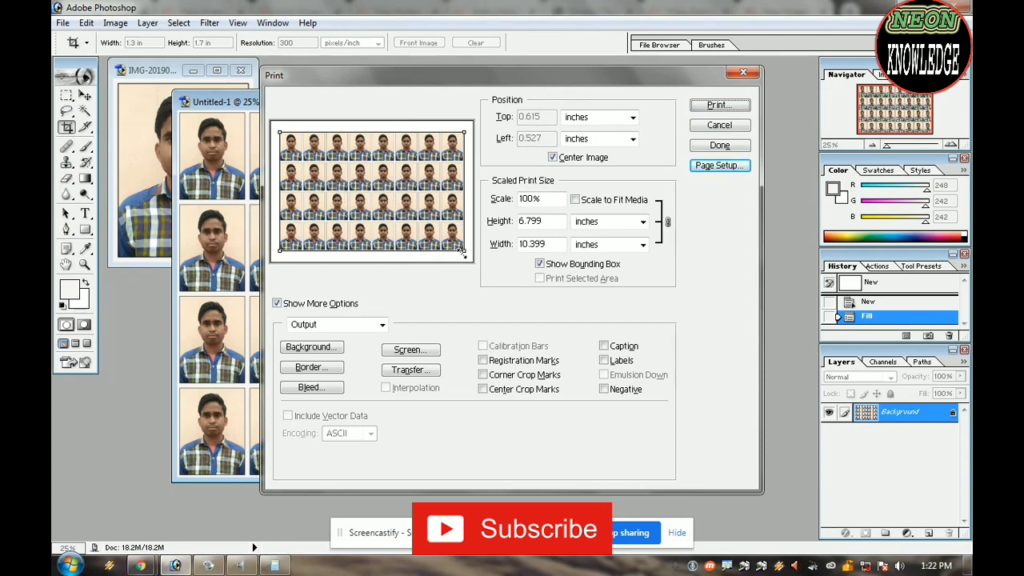
pyautogui.moveTo(466, 252); pyautogui.dragTo(470, 257)
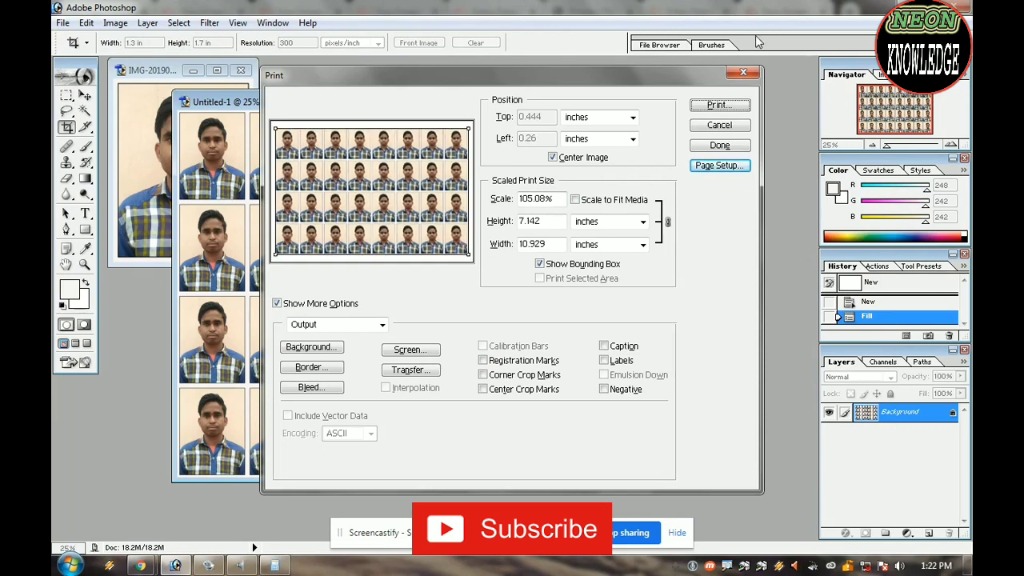
# Keep the EPSON L380 Series printer, set Epson Matte paper and High quality, then print the sheet.
pyautogui.click(718, 105)
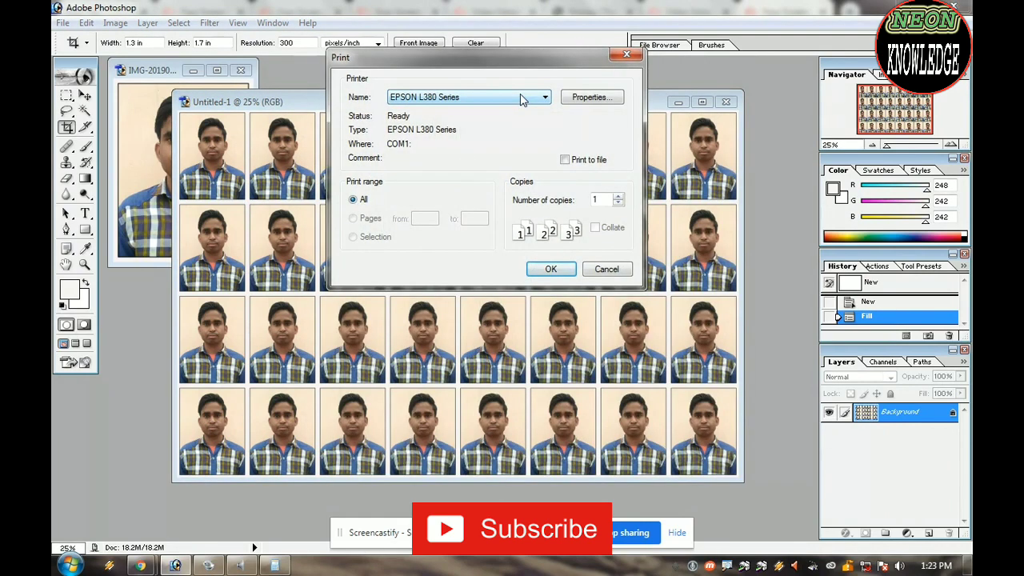
pyautogui.click(521, 98)
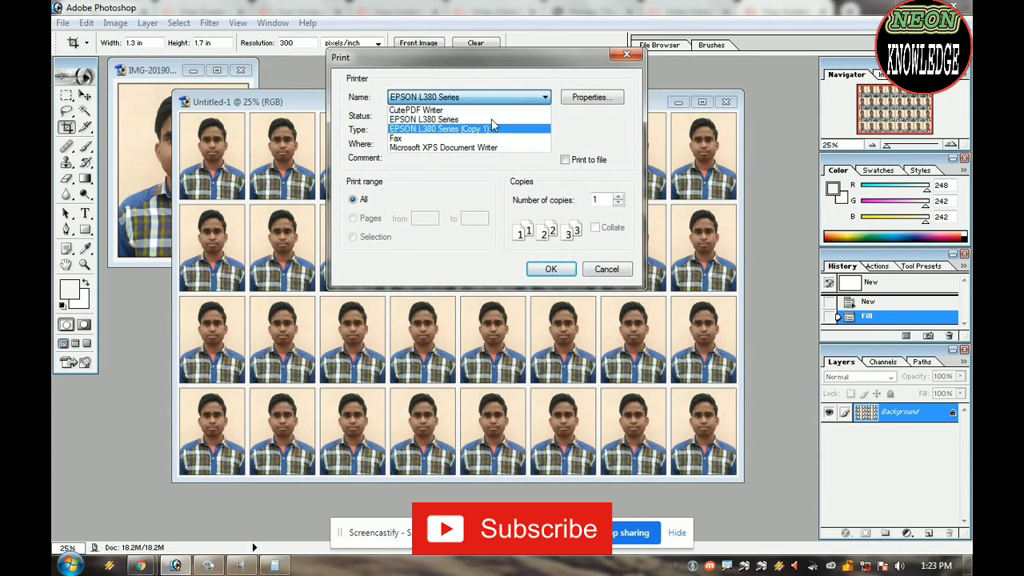
pyautogui.click(597, 98)
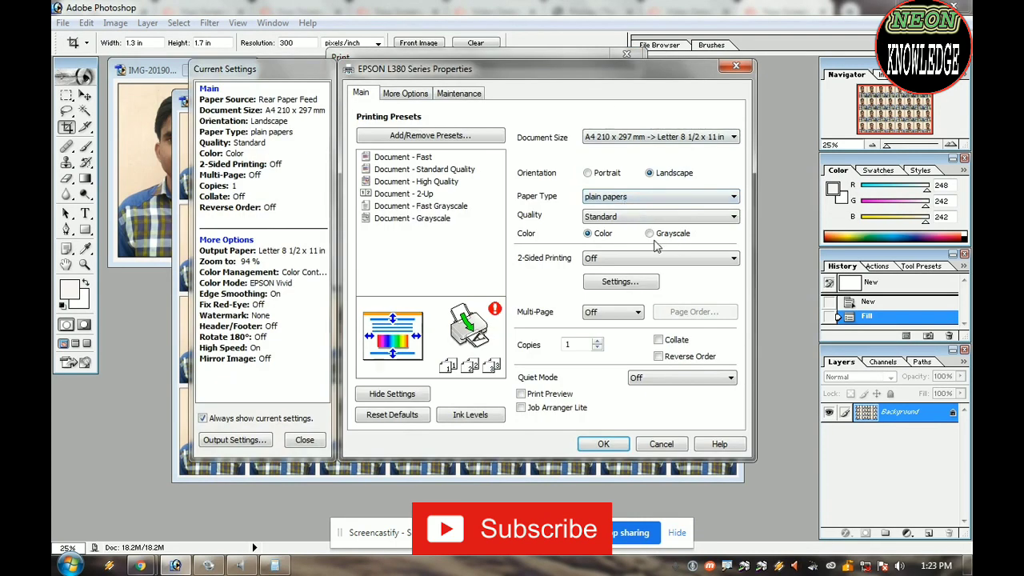
pyautogui.click(720, 197)
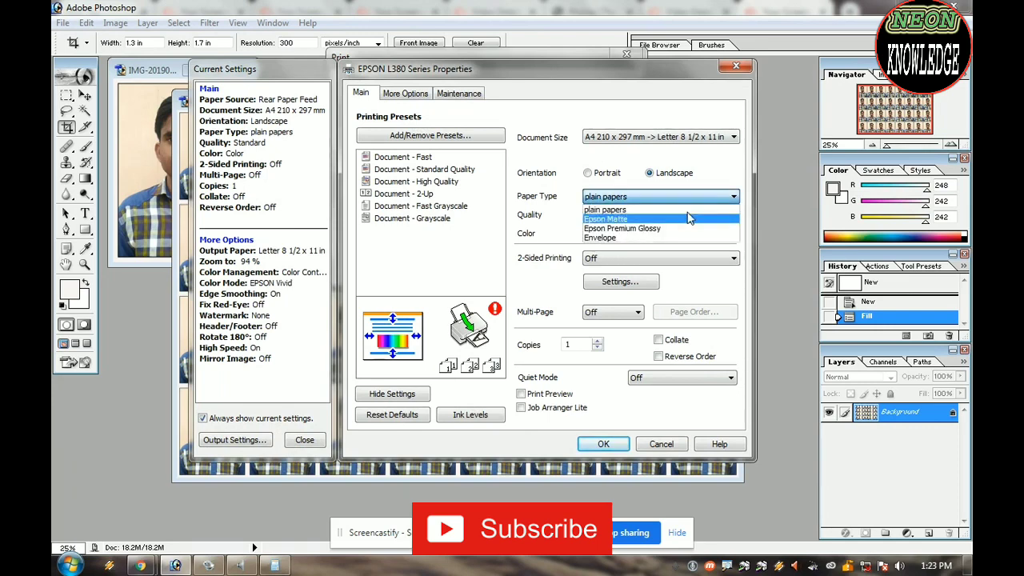
pyautogui.click(647, 220)
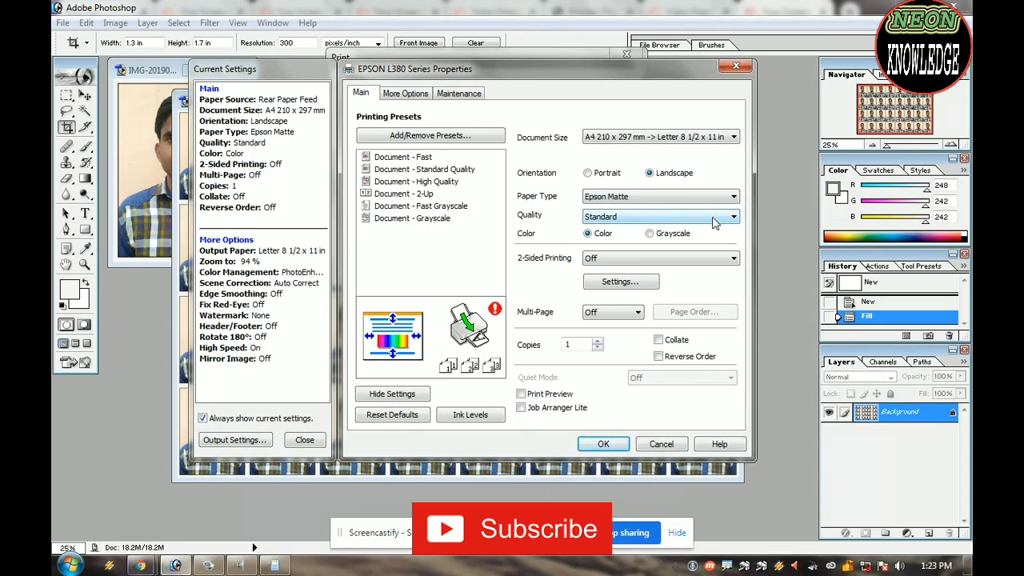
pyautogui.click(715, 218)
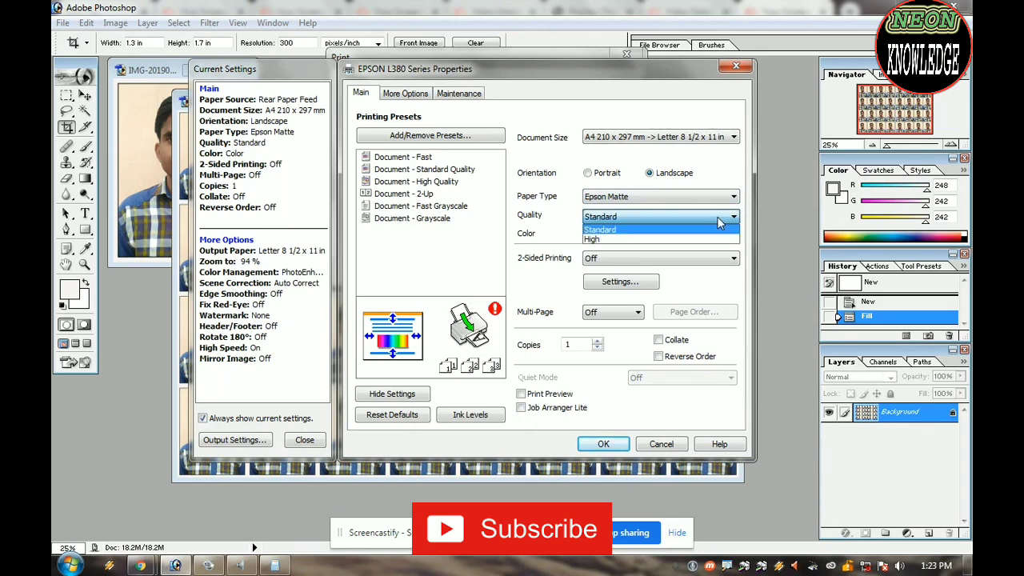
pyautogui.click(636, 243)
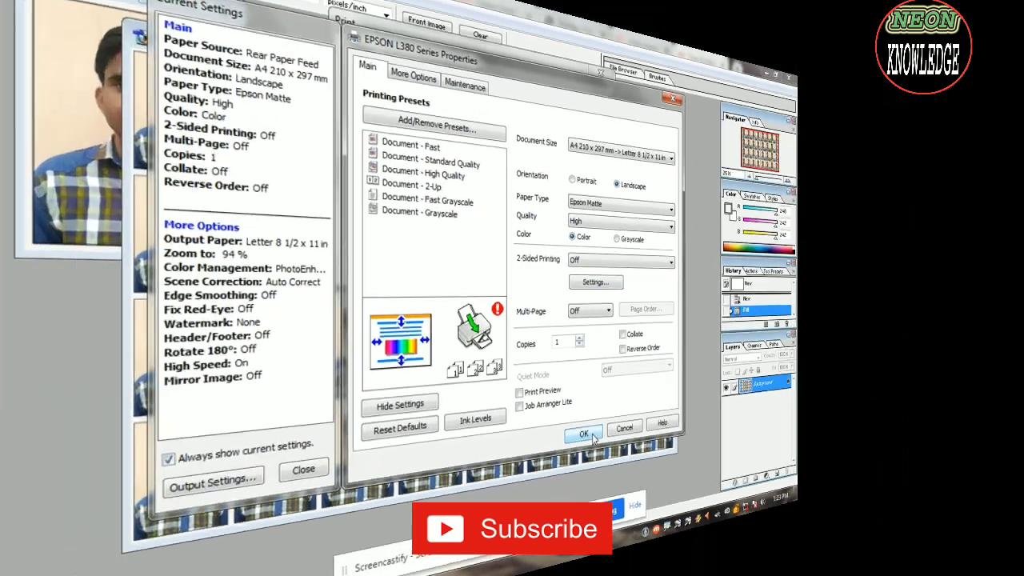
pyautogui.click(615, 446)
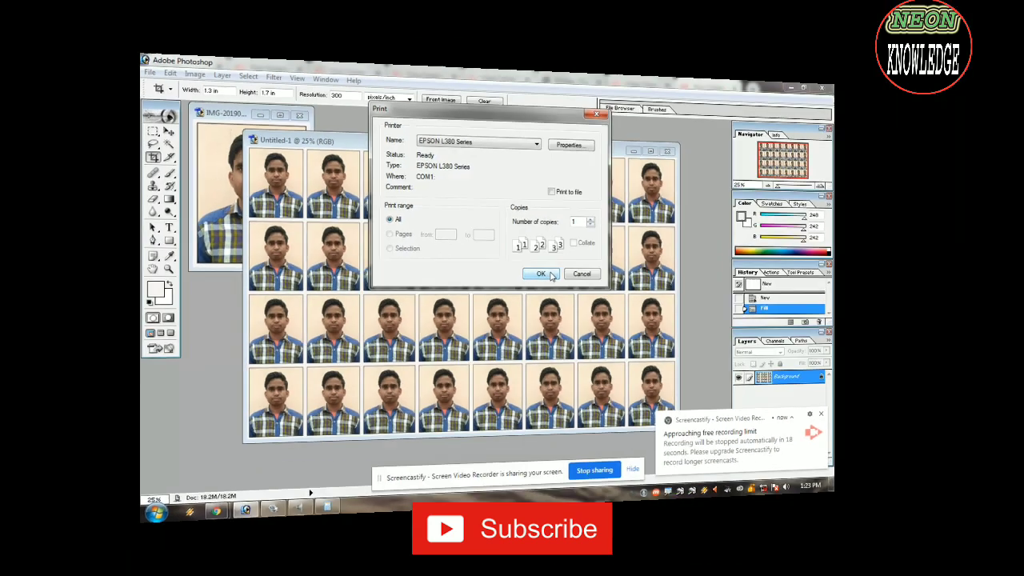
pyautogui.click(551, 268)
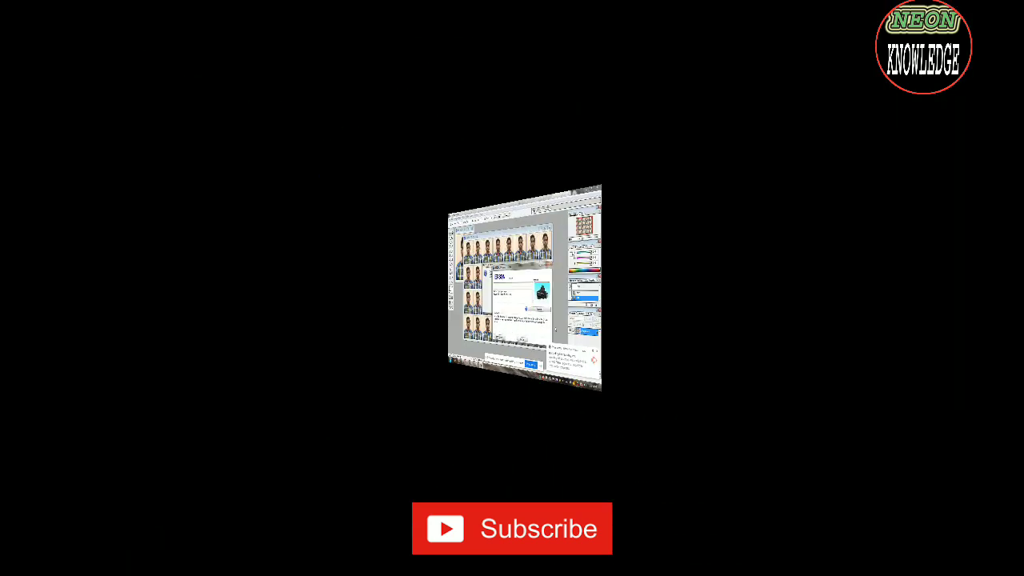